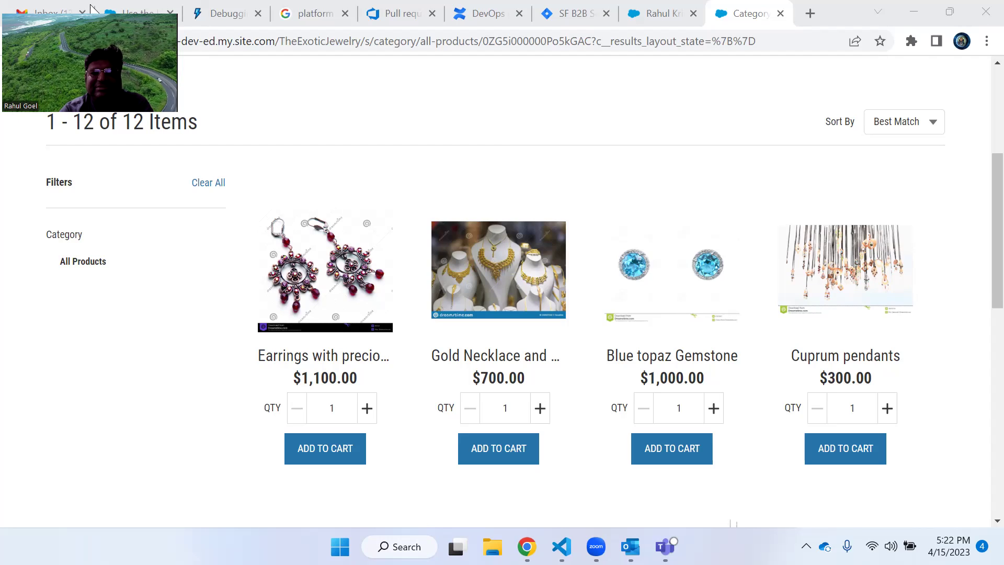
scroll(567, 200, "down", 5)
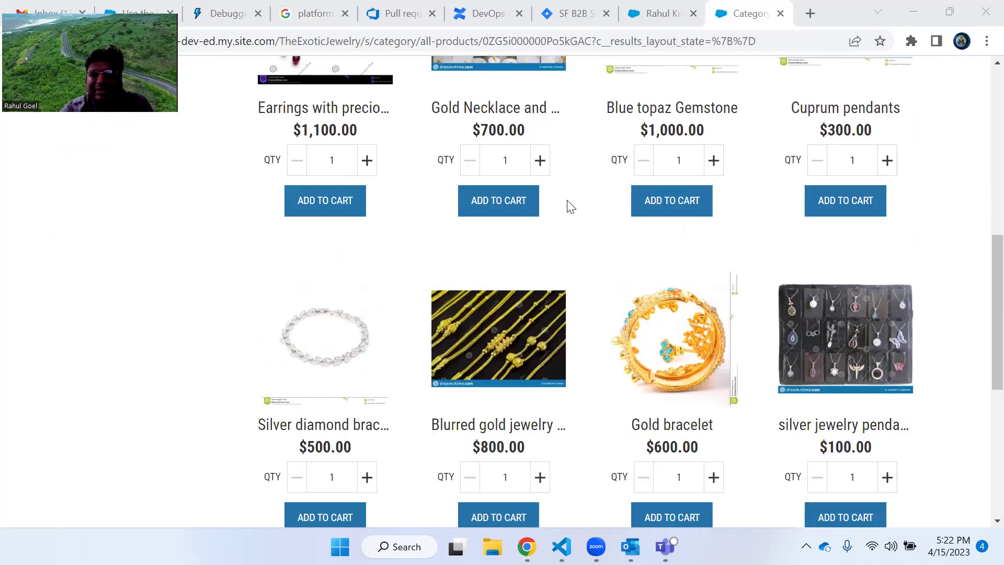
scroll(570, 206, "down", 7)
scroll(578, 351, "up", 3)
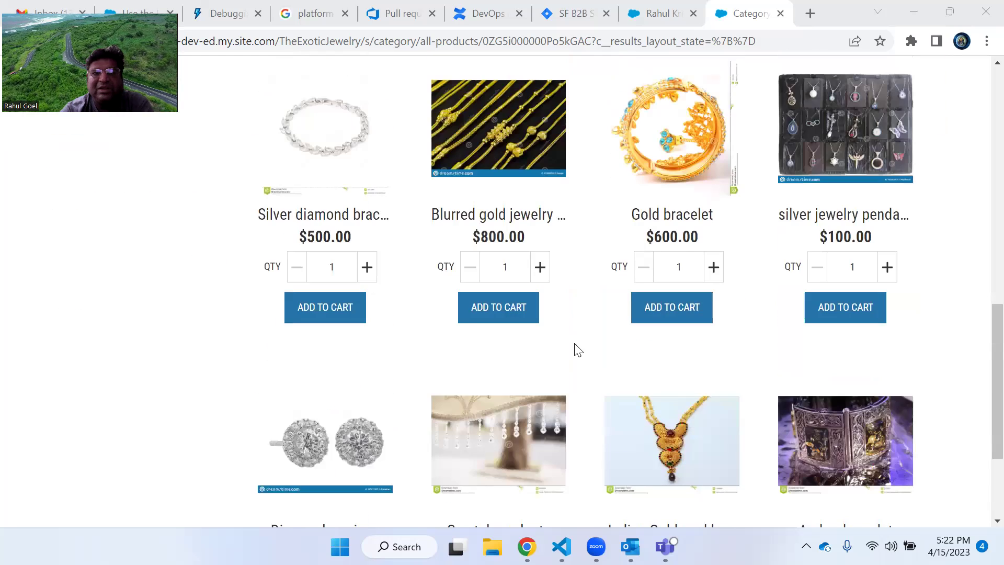
scroll(578, 350, "up", 14)
scroll(575, 340, "down", 2)
scroll(559, 361, "up", 2)
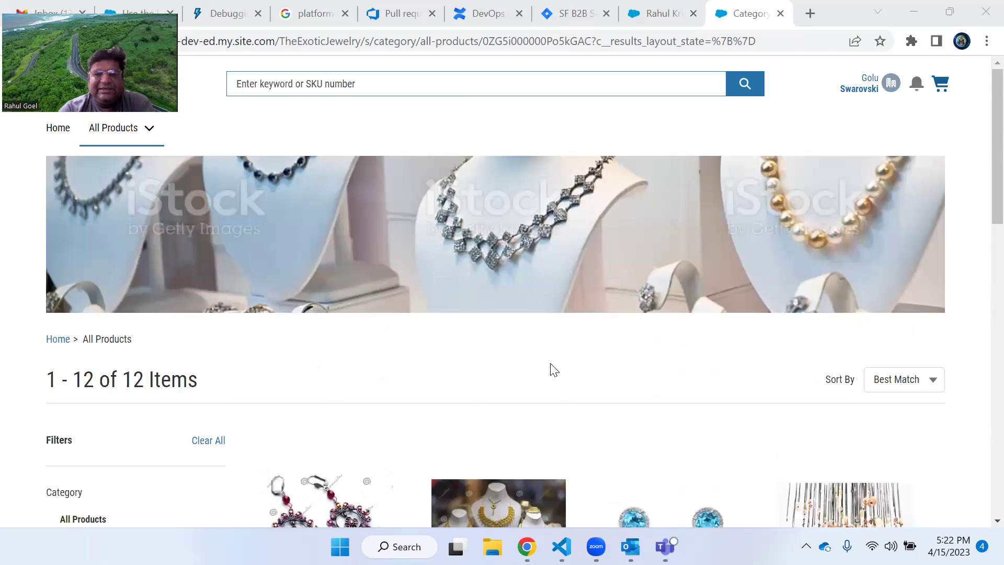
scroll(551, 368, "down", 3)
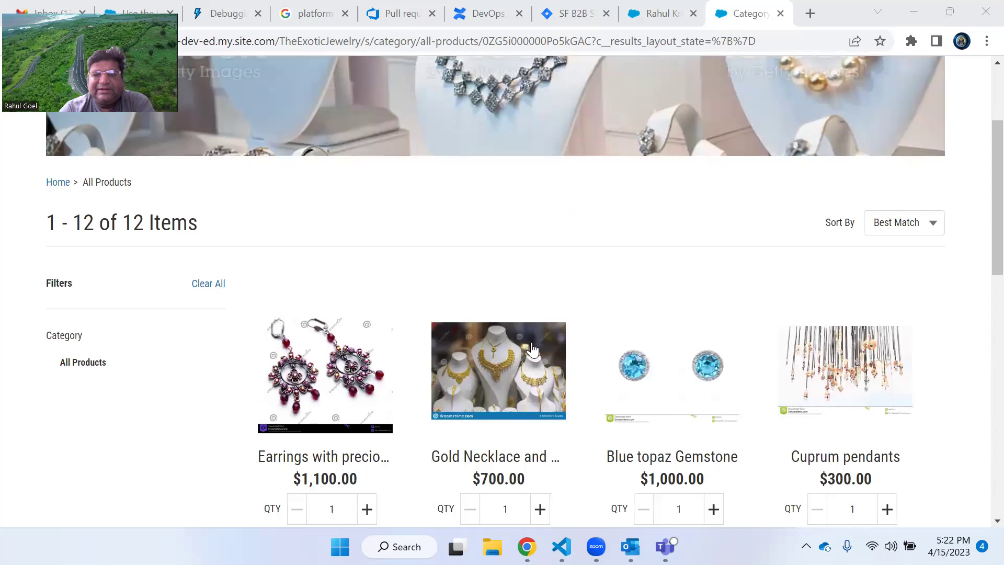
scroll(532, 349, "down", 2)
scroll(522, 295, "up", 4)
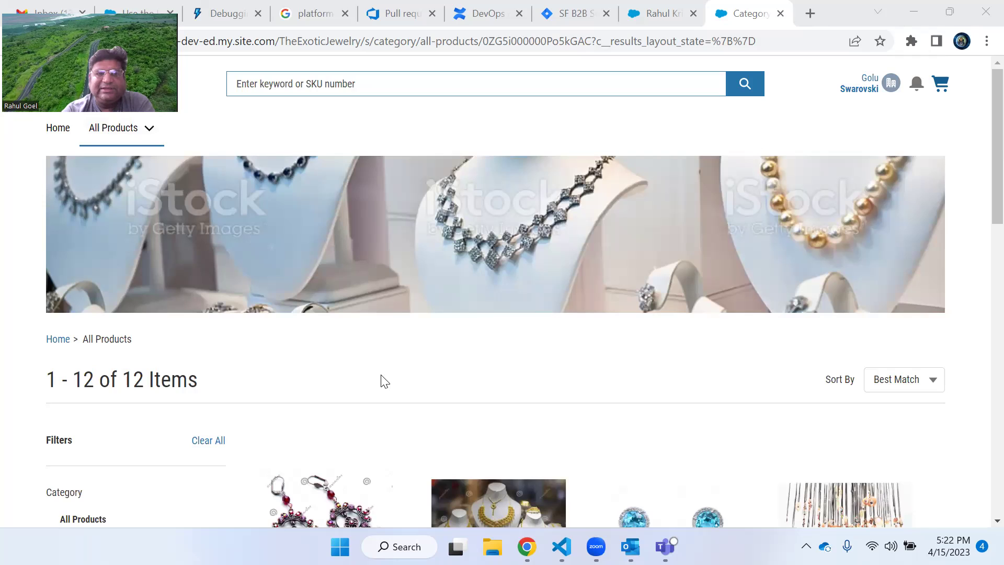
scroll(386, 380, "down", 7)
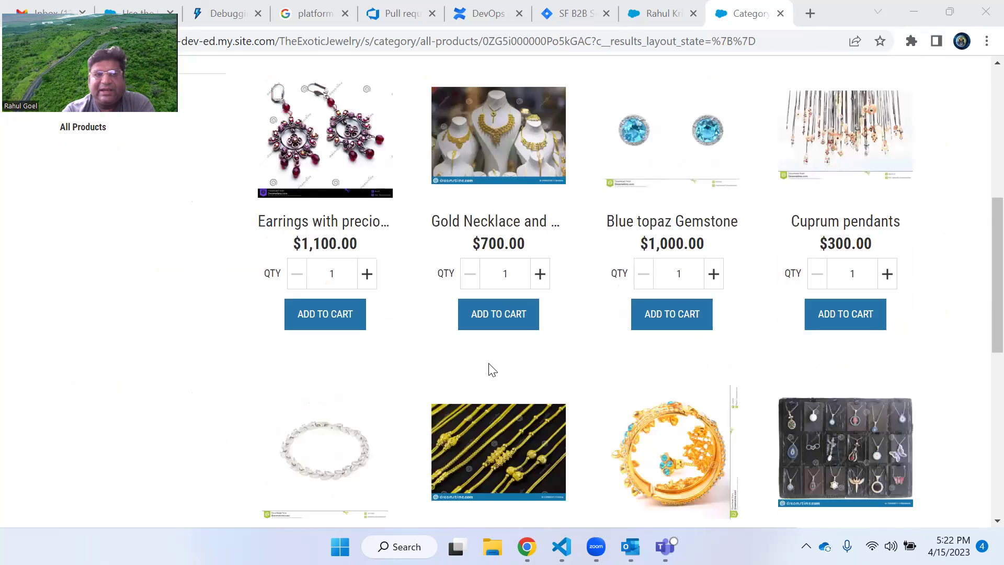
scroll(492, 369, "down", 6)
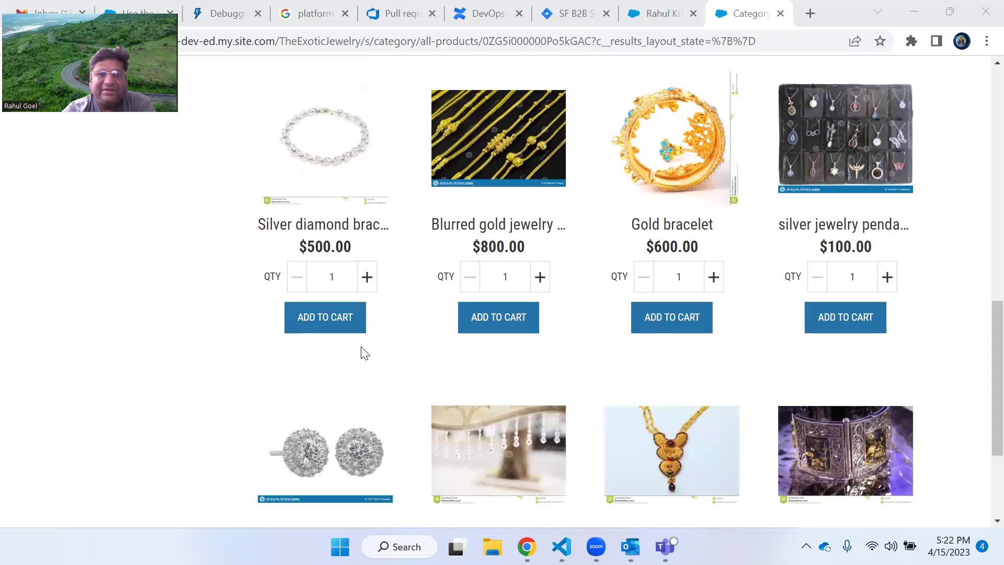
scroll(364, 353, "down", 3)
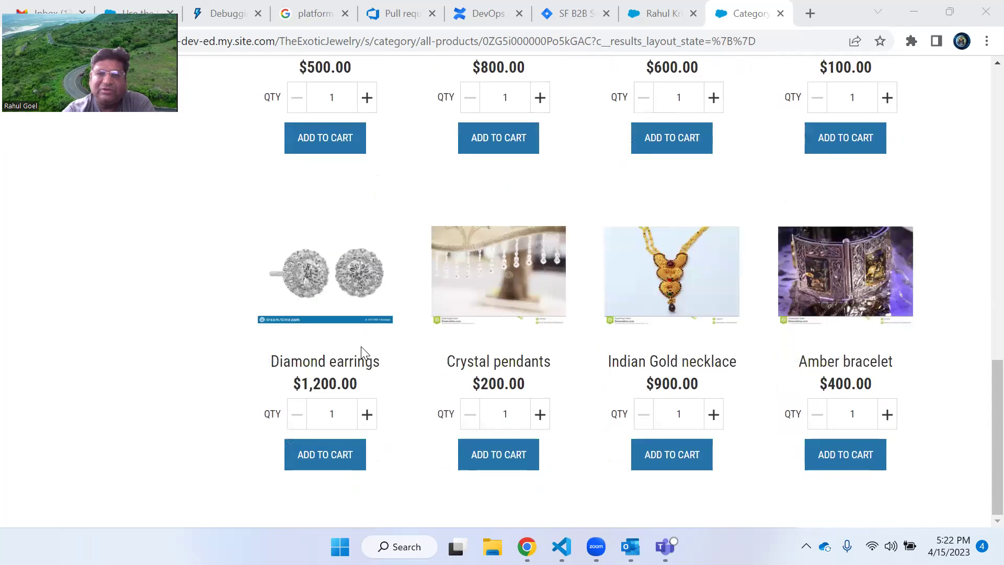
scroll(509, 356, "up", 15)
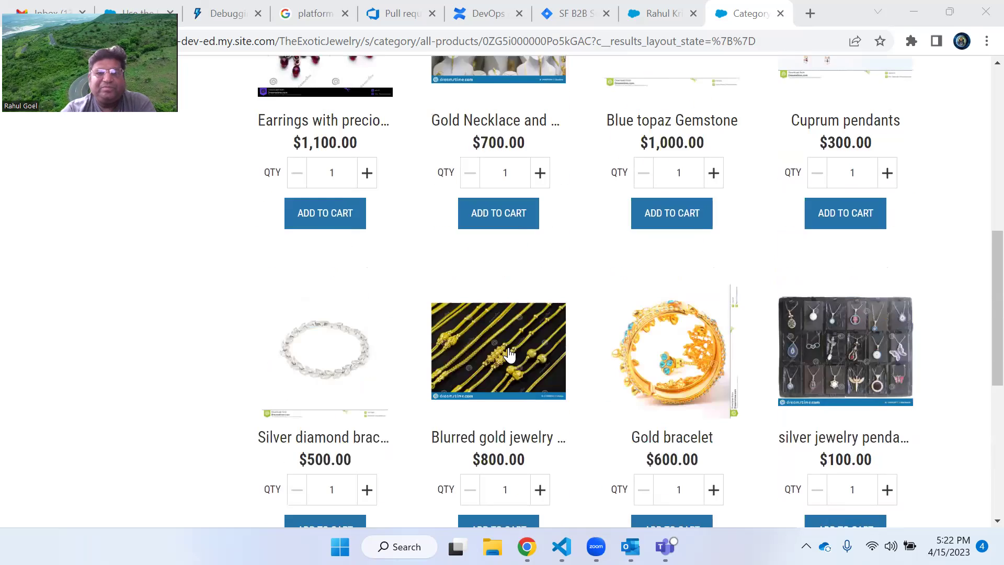
scroll(507, 353, "up", 1)
scroll(507, 354, "down", 1)
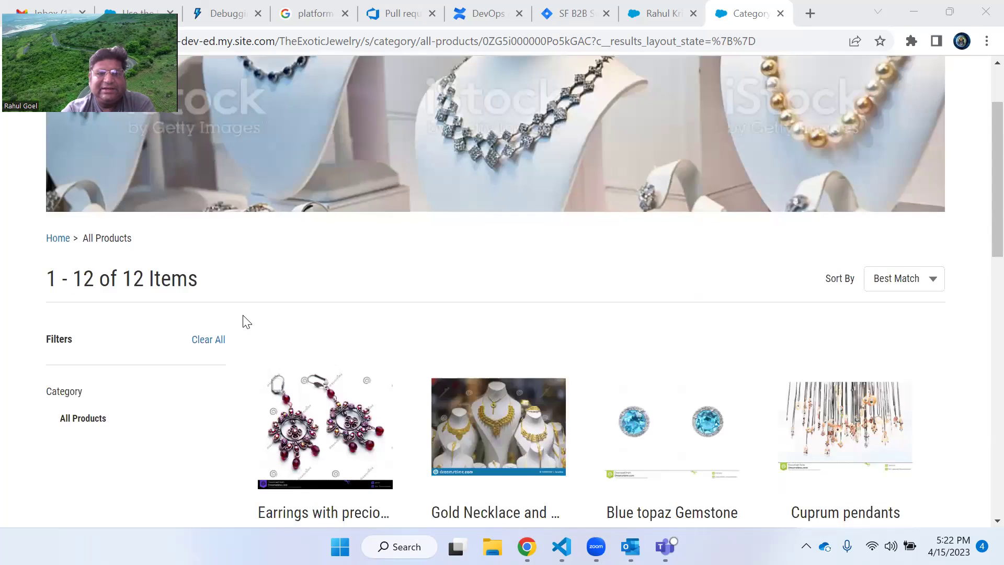
scroll(246, 322, "up", 2)
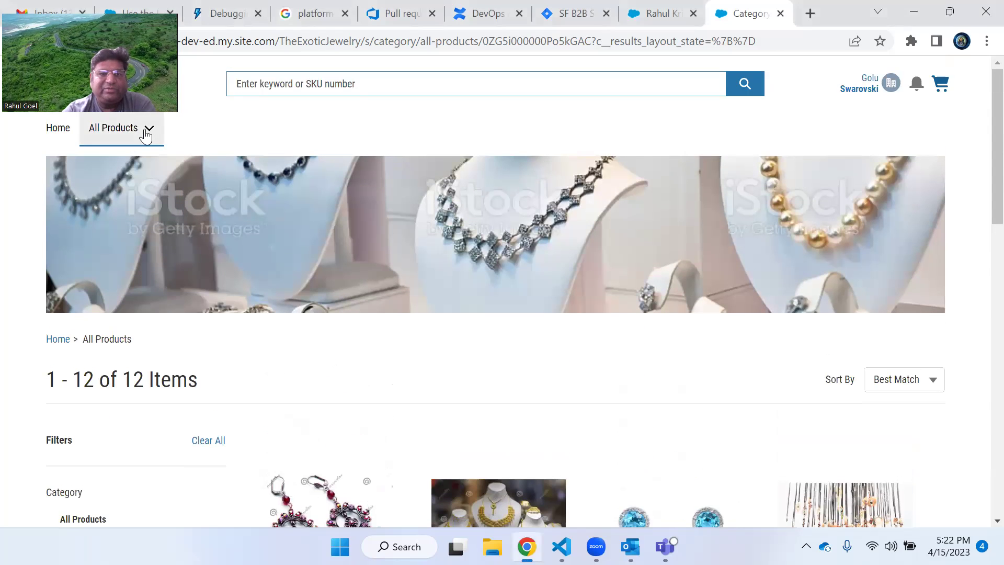
Browse the full product catalogue via All Products > All
left_click(148, 128)
left_click(128, 178)
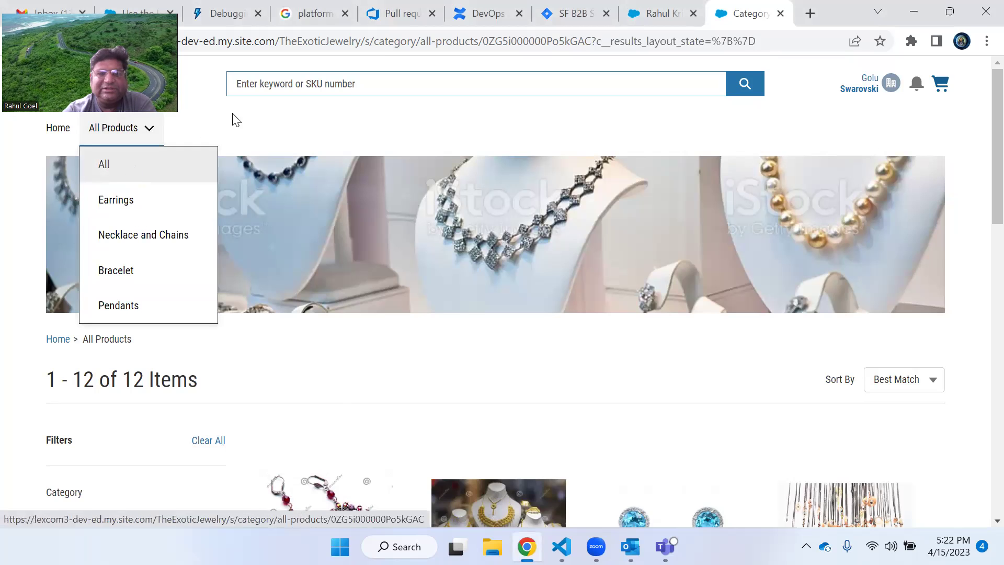
scroll(475, 298, "down", 7)
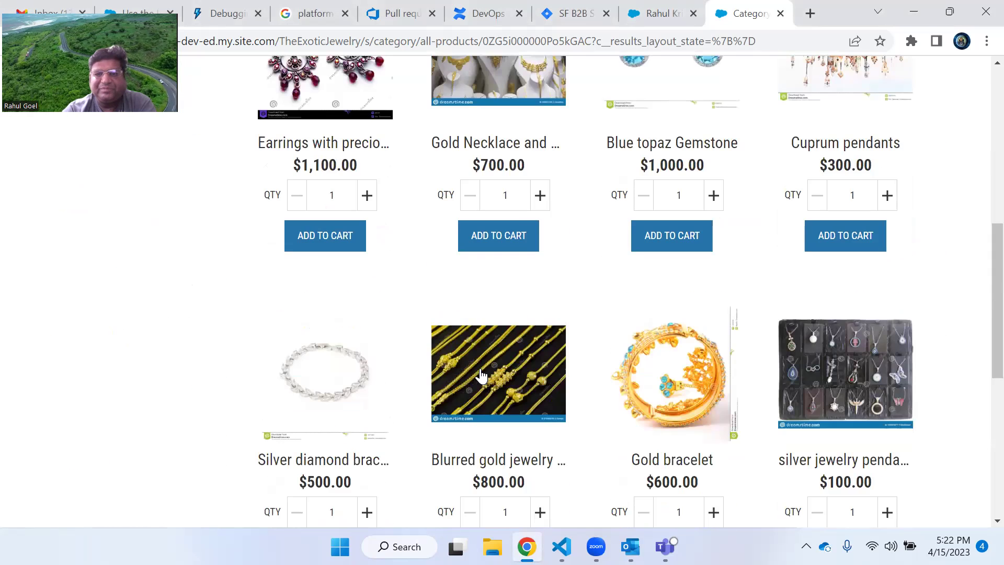
scroll(481, 371, "up", 10)
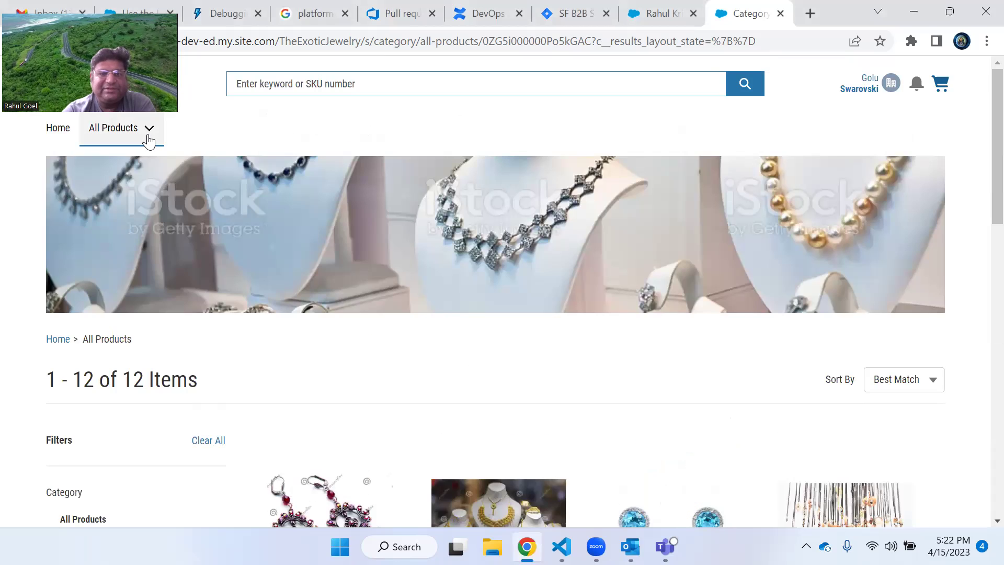
Filter to the Necklace and Chains category, listing three items from $700.00 to $900.00
left_click(148, 138)
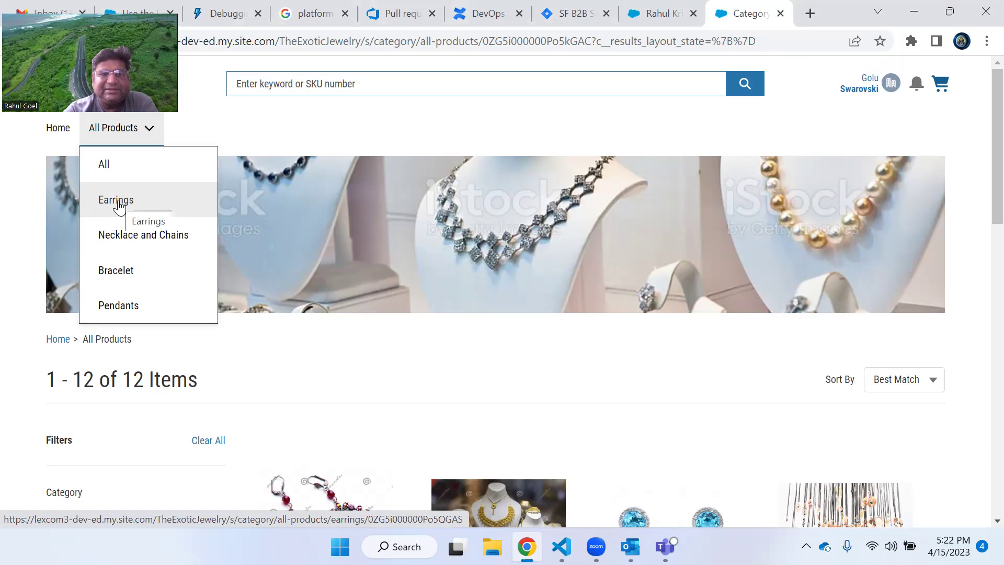
left_click(130, 239)
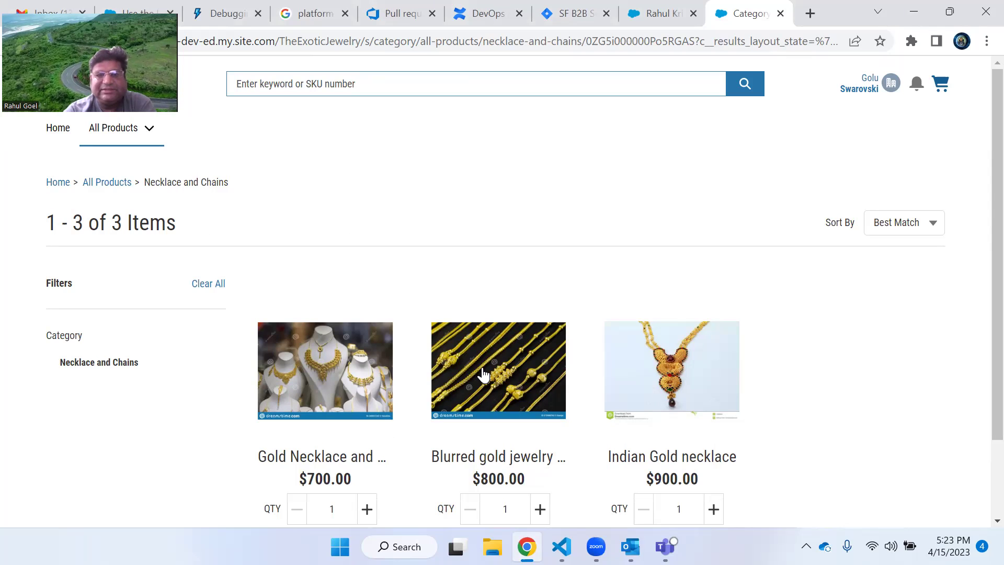
scroll(494, 382, "down", 1)
scroll(493, 381, "up", 1)
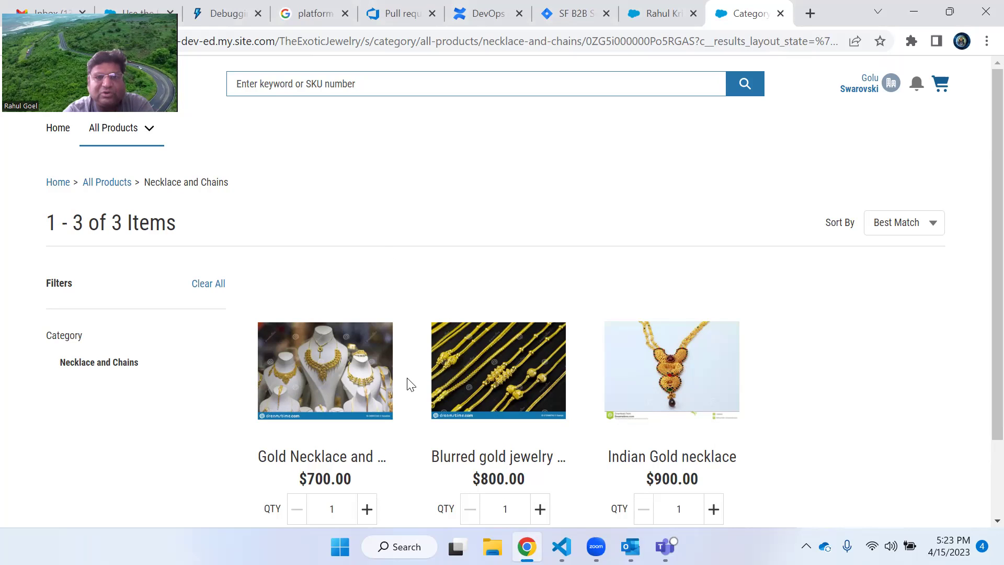
scroll(500, 253, "down", 2)
scroll(502, 254, "up", 2)
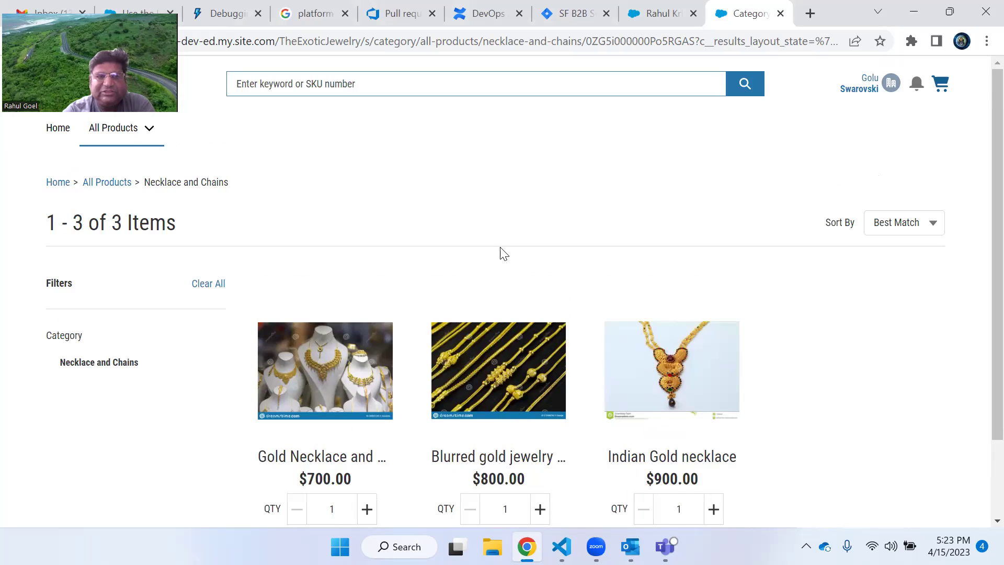
Open the Gold Necklace and Chains product page, SKU 2223 at $700.00, quantity 1
left_click(327, 372)
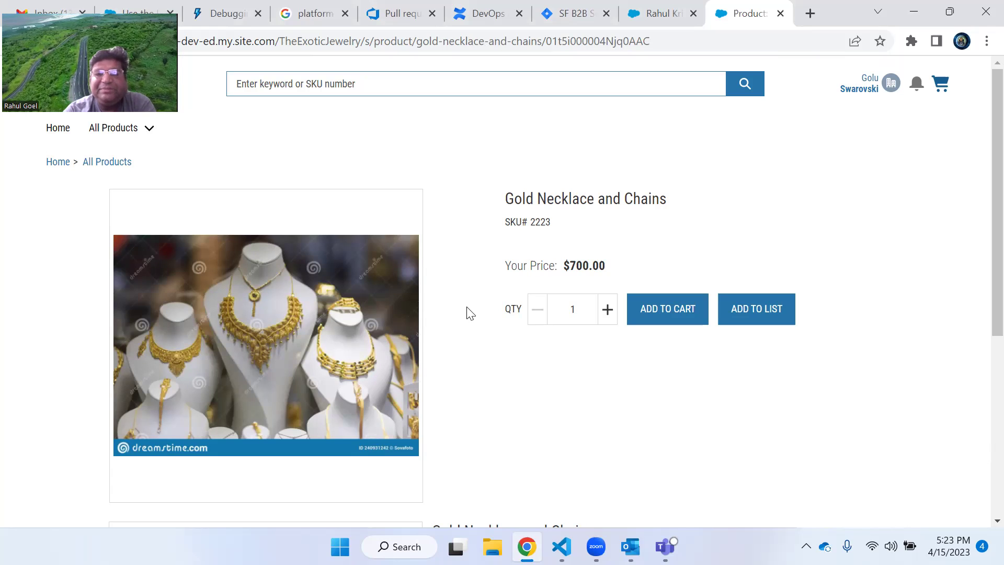
scroll(469, 313, "down", 1)
scroll(470, 313, "up", 1)
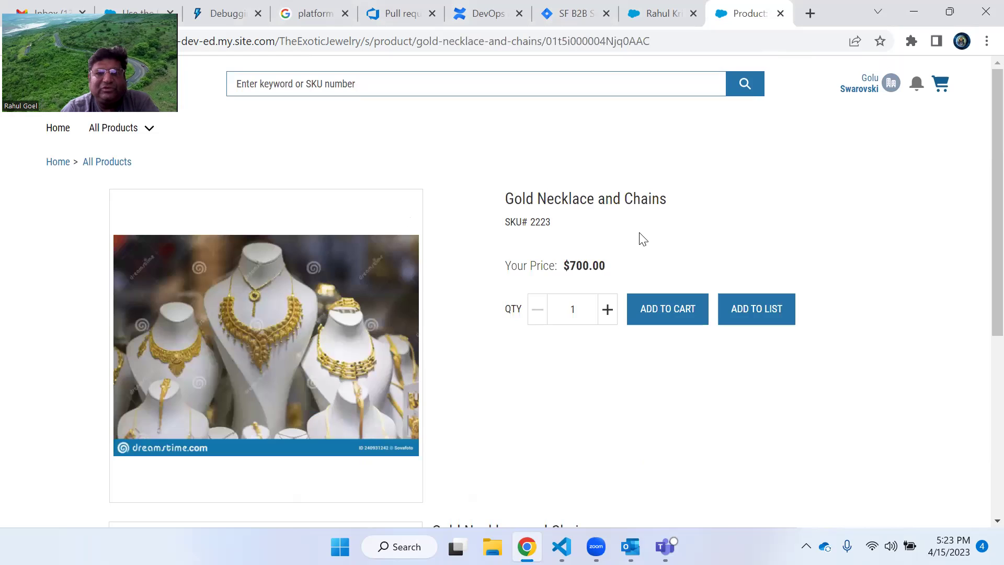
left_click(607, 310)
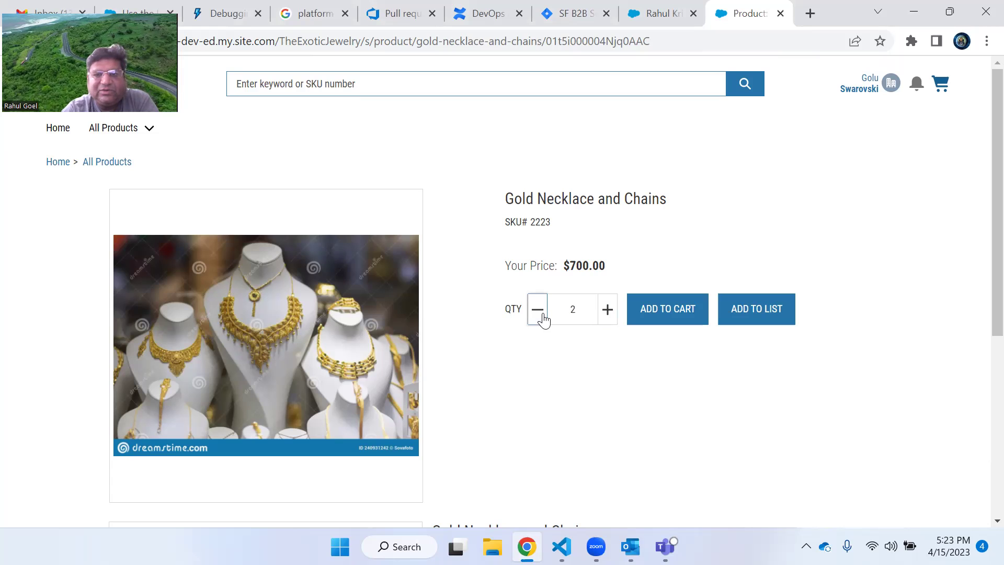
left_click_drag(564, 266, 609, 267)
left_click(593, 246)
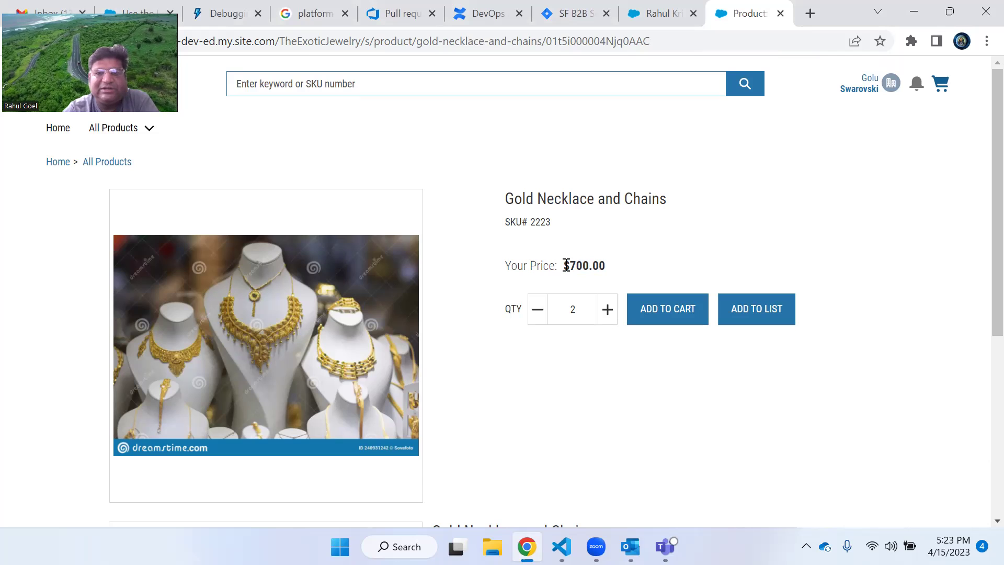
left_click(537, 321)
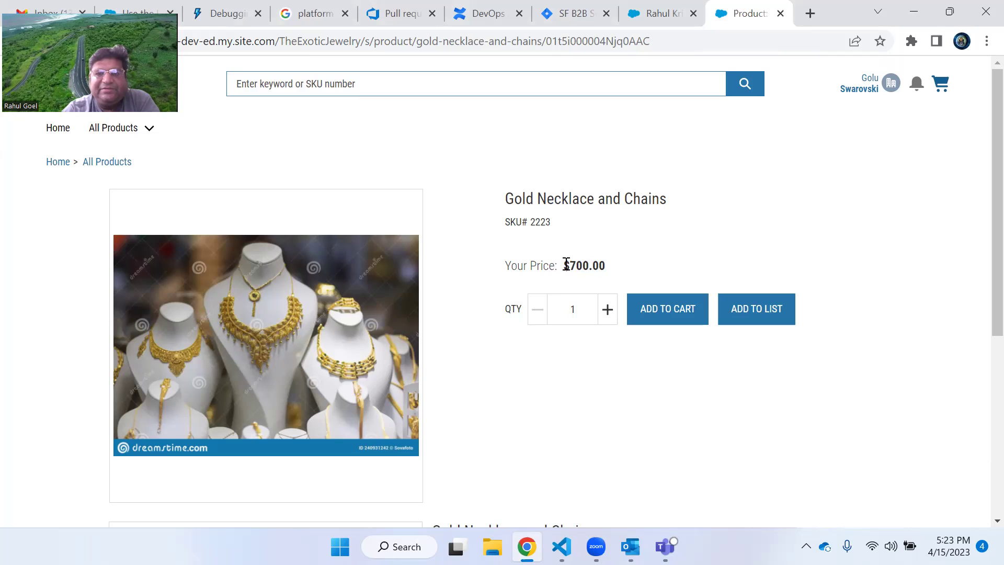
left_click_drag(563, 265, 603, 265)
left_click(575, 247)
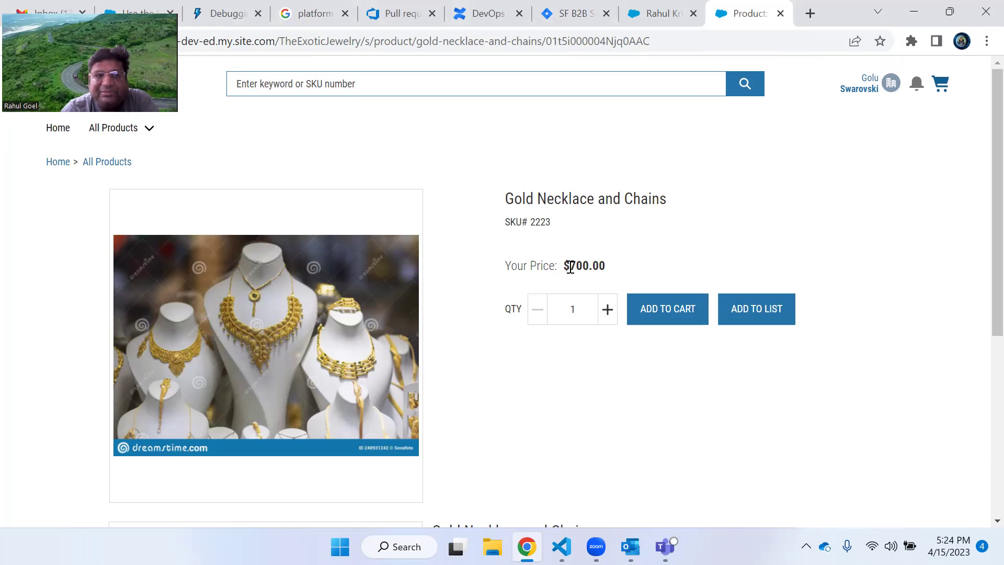
left_click(606, 311)
left_click(607, 315)
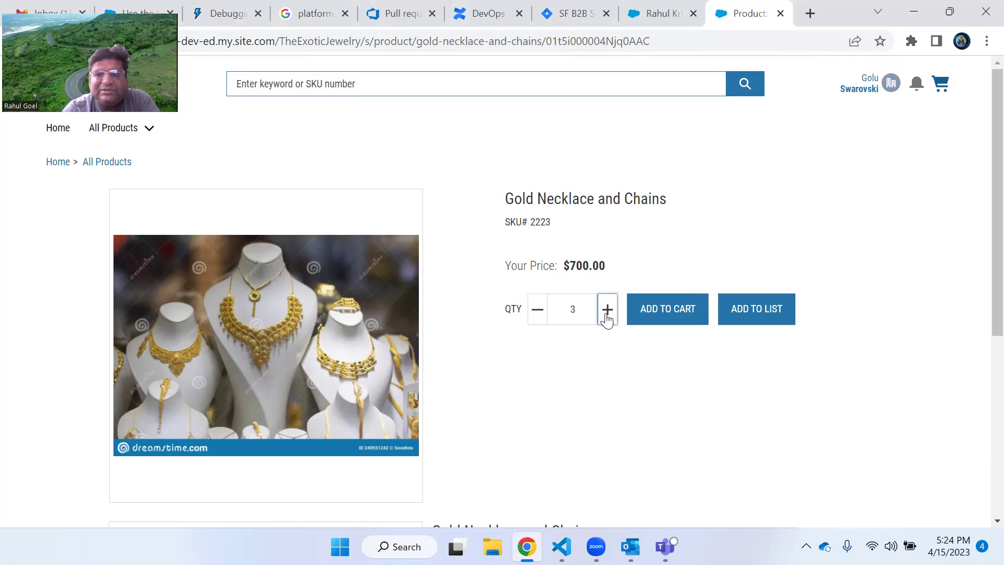
left_click(535, 315)
left_click(536, 317)
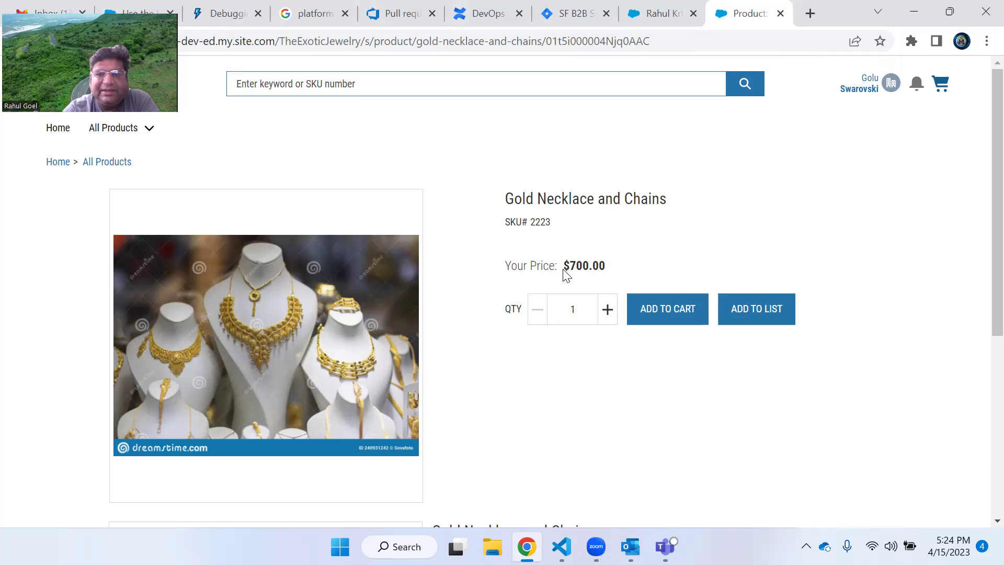
left_click_drag(565, 267, 596, 278)
left_click(625, 243)
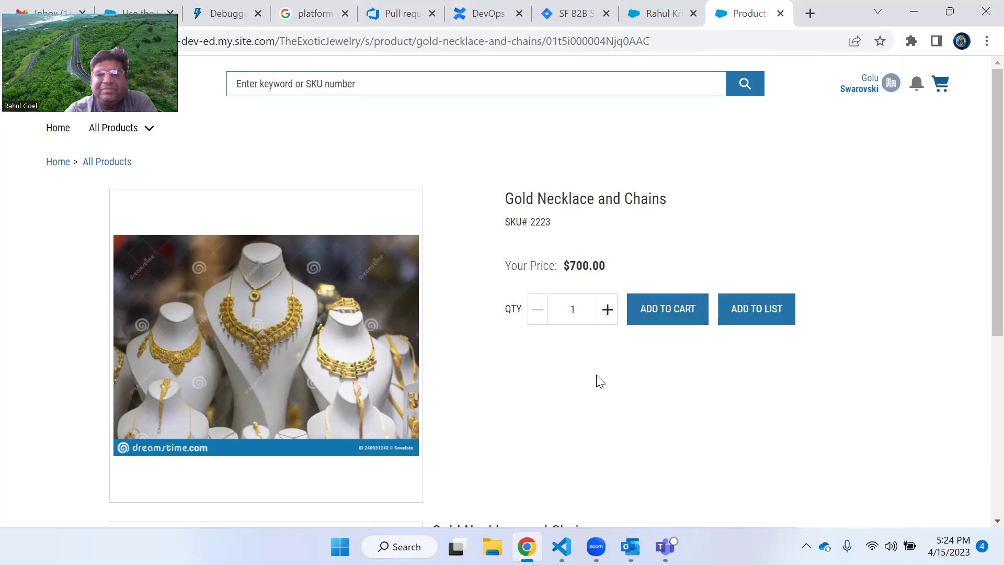
scroll(601, 382, "down", 2)
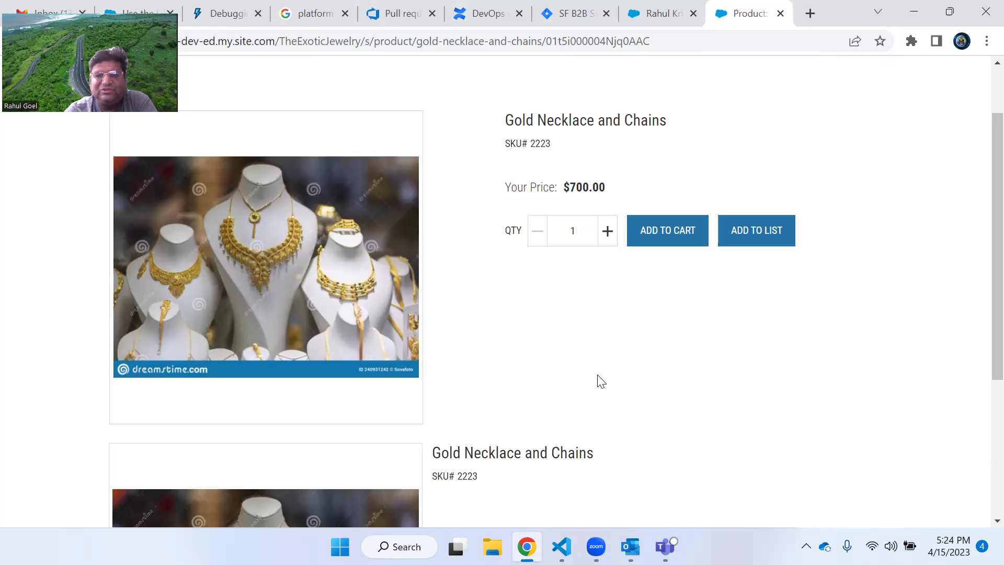
scroll(601, 381, "down", 5)
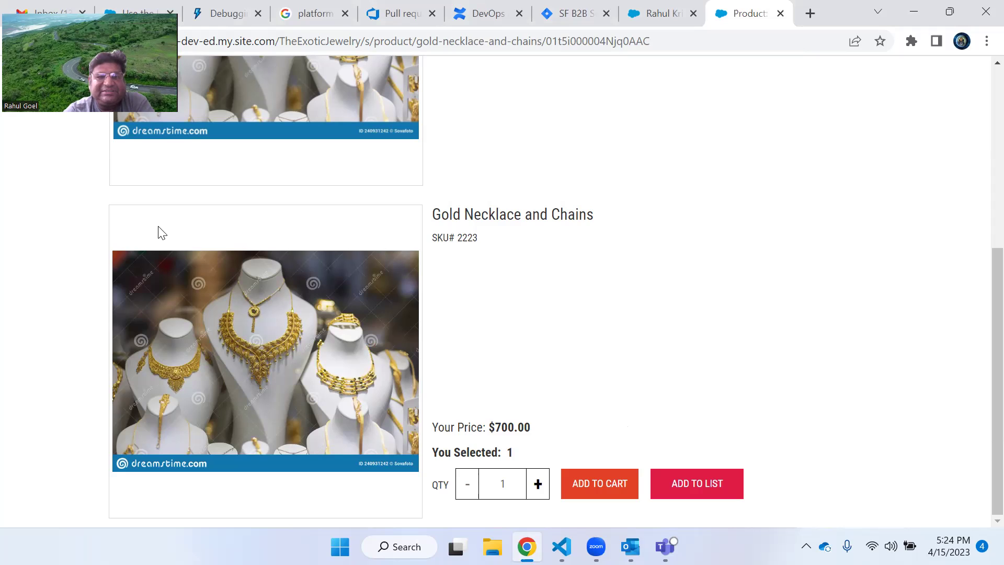
scroll(520, 283, "up", 5)
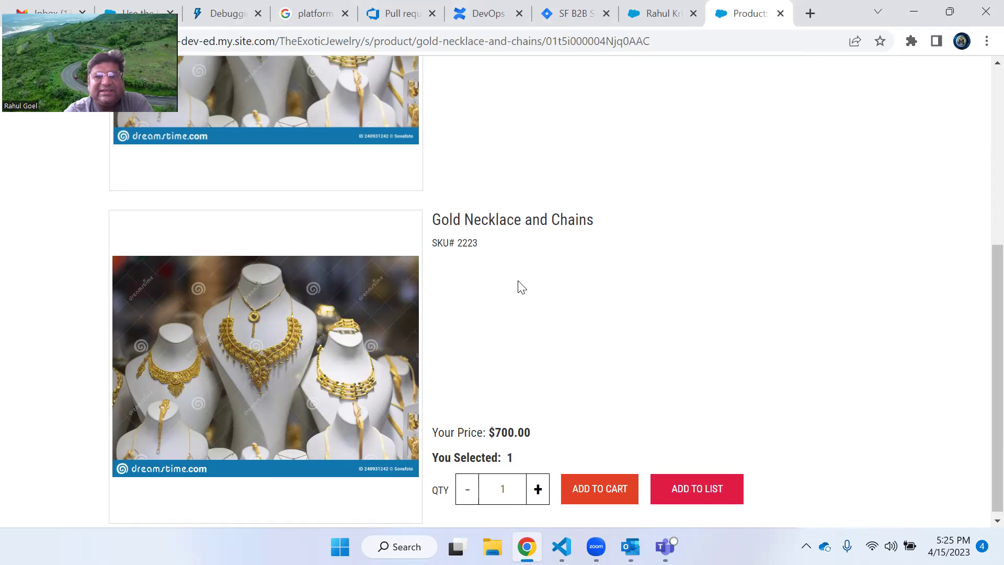
scroll(540, 256, "down", 3)
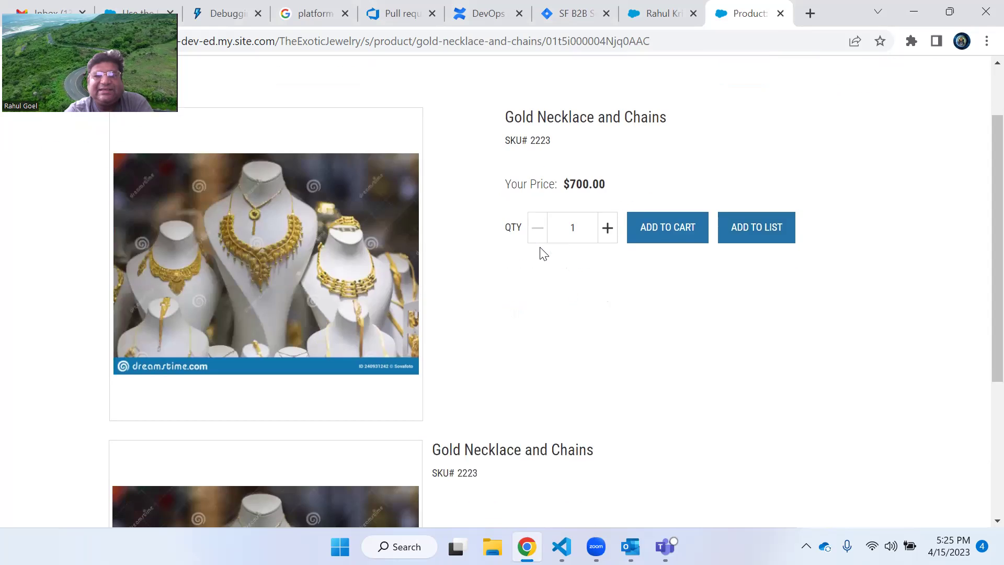
scroll(539, 284, "down", 2)
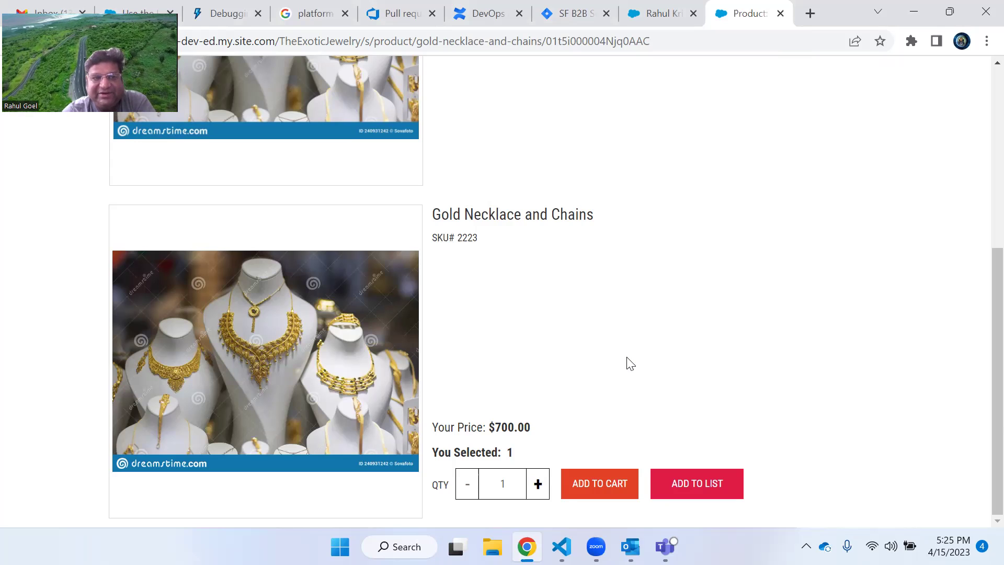
scroll(617, 363, "up", 5)
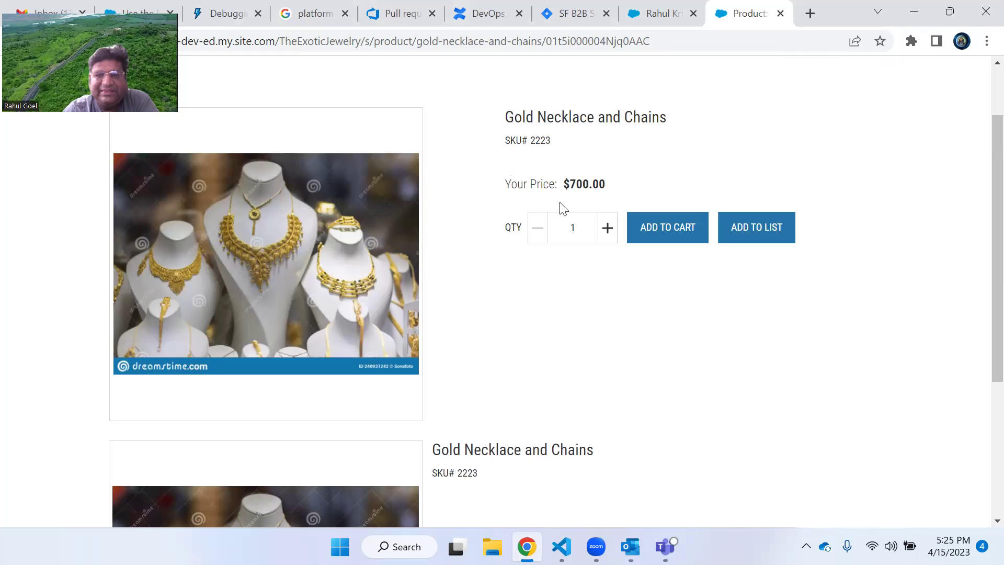
left_click(606, 228)
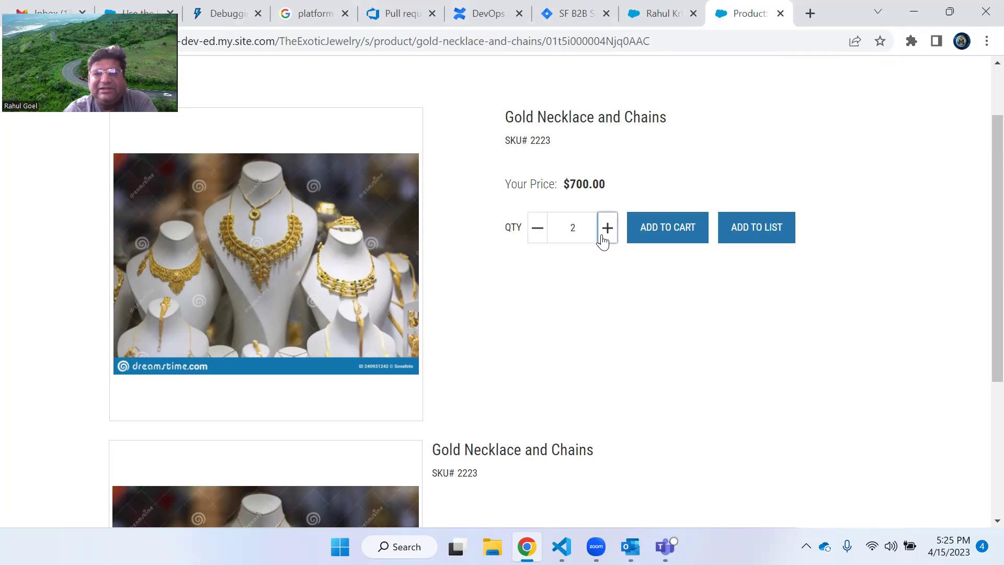
left_click(603, 238)
left_click_drag(564, 184, 604, 184)
left_click(583, 163)
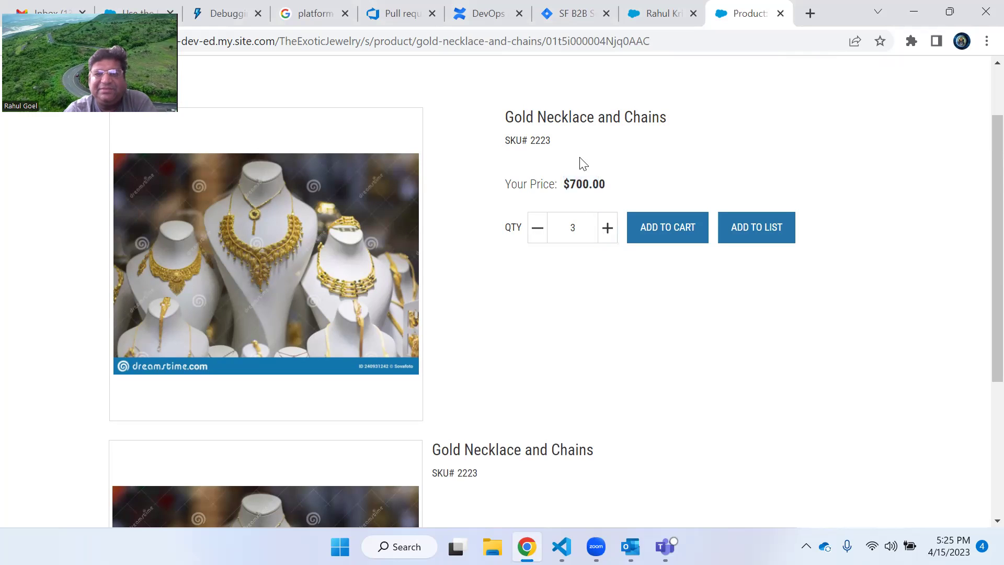
left_click(537, 232)
left_click(537, 232)
scroll(585, 336, "down", 1)
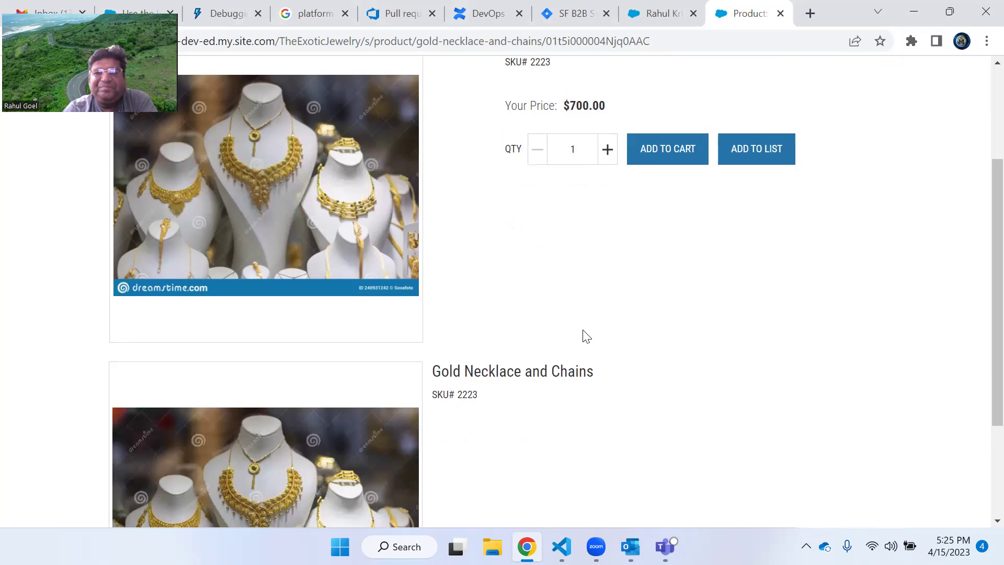
scroll(585, 335, "down", 2)
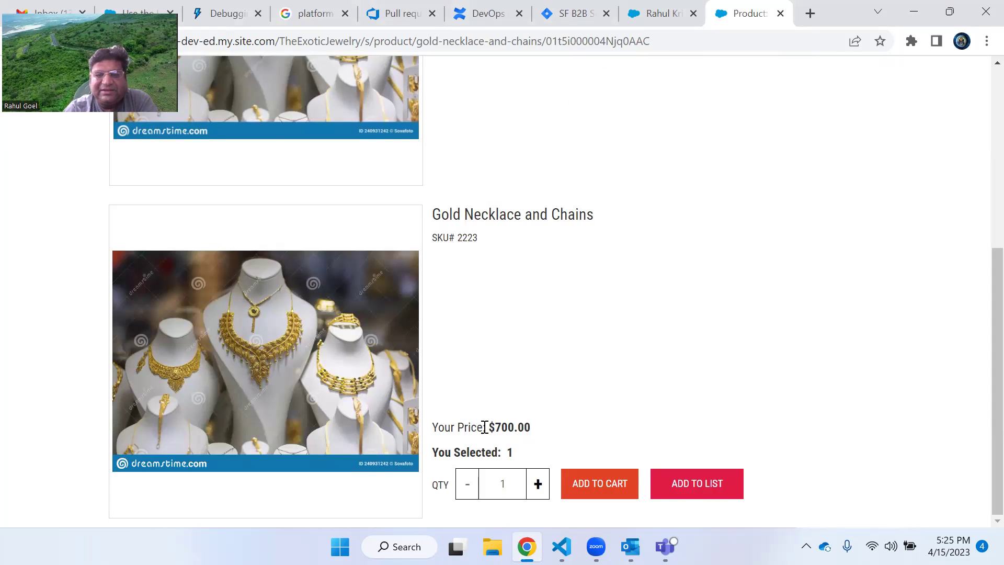
left_click(539, 490)
left_click(539, 490)
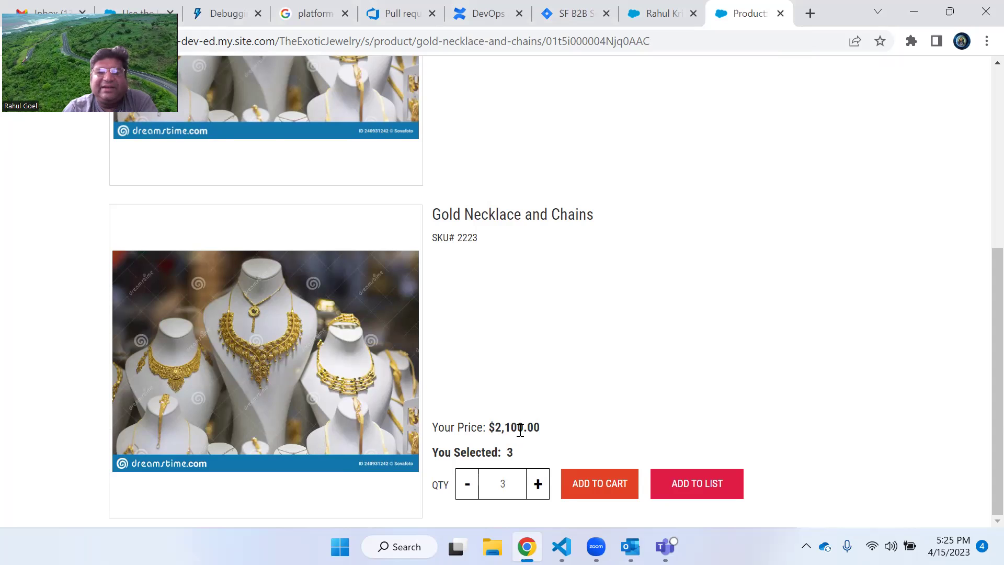
left_click(468, 486)
left_click(467, 486)
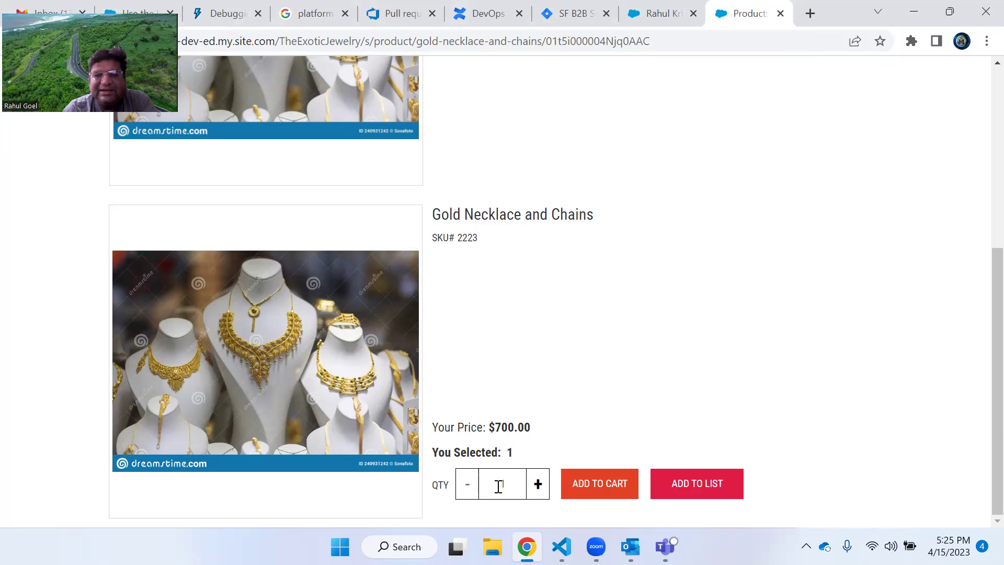
Enter quantity 0 in both the standard and custom necklace quantity boxes to trigger validation errors
scroll(596, 262, "up", 4)
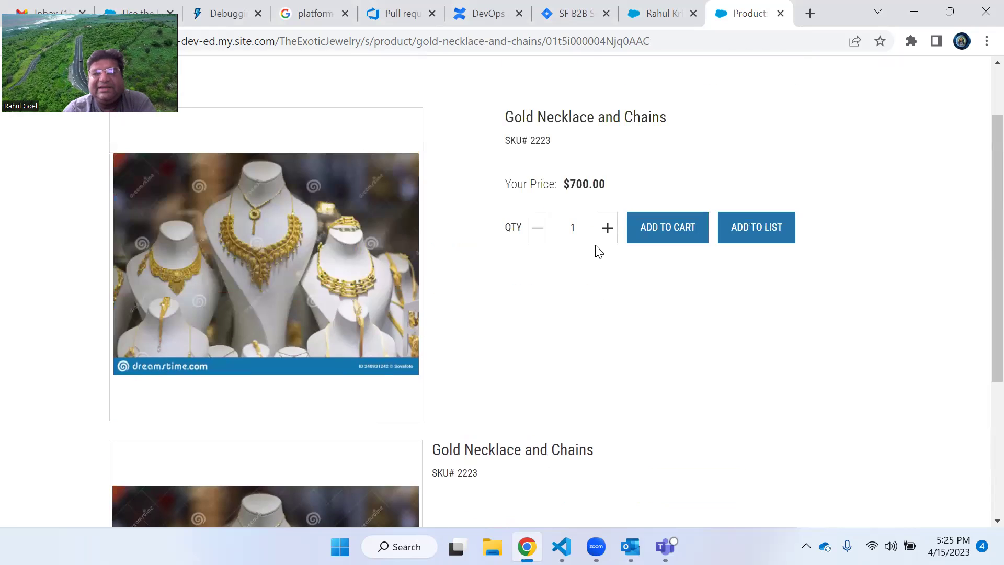
double_click(566, 233)
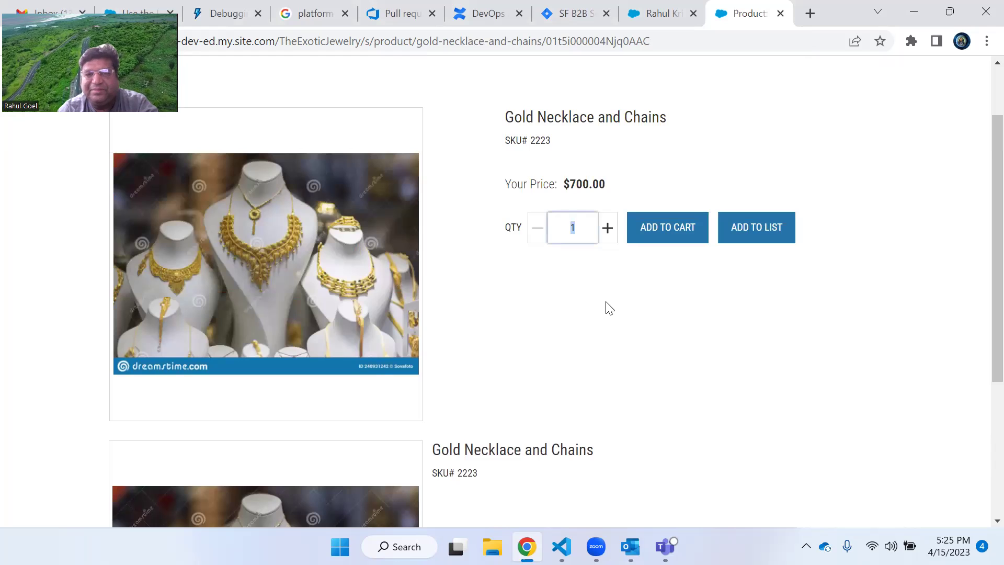
type("0")
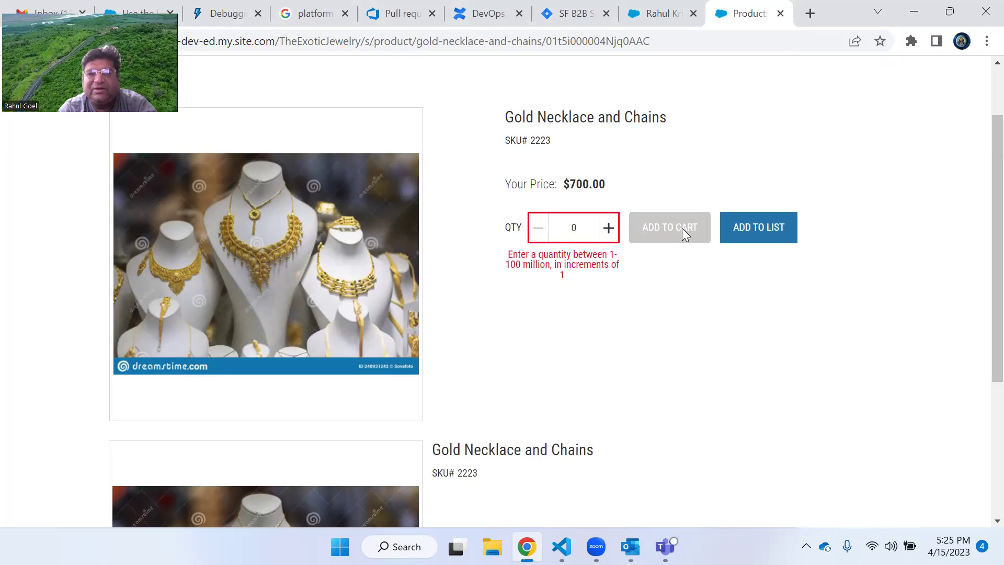
scroll(562, 368, "down", 5)
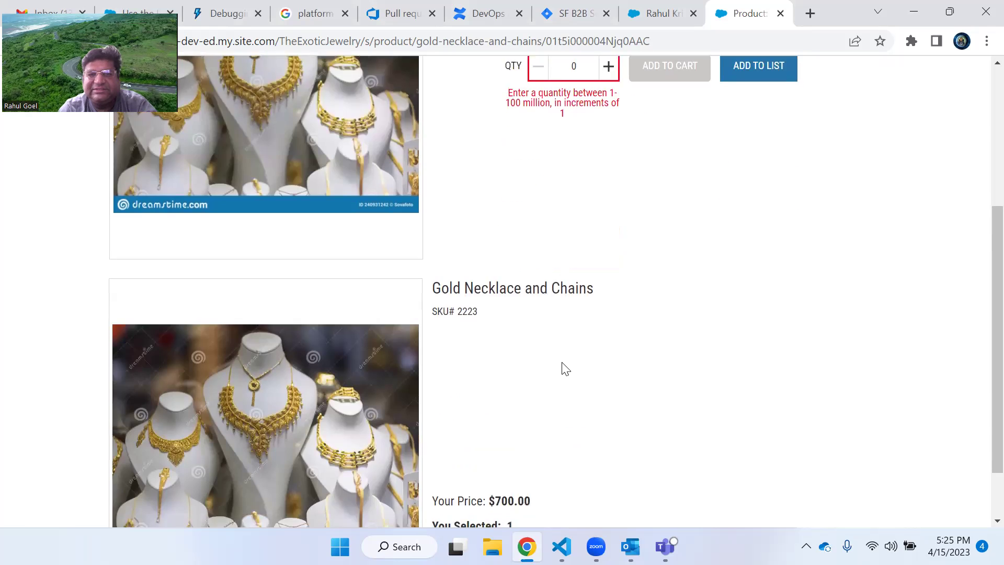
double_click(506, 482)
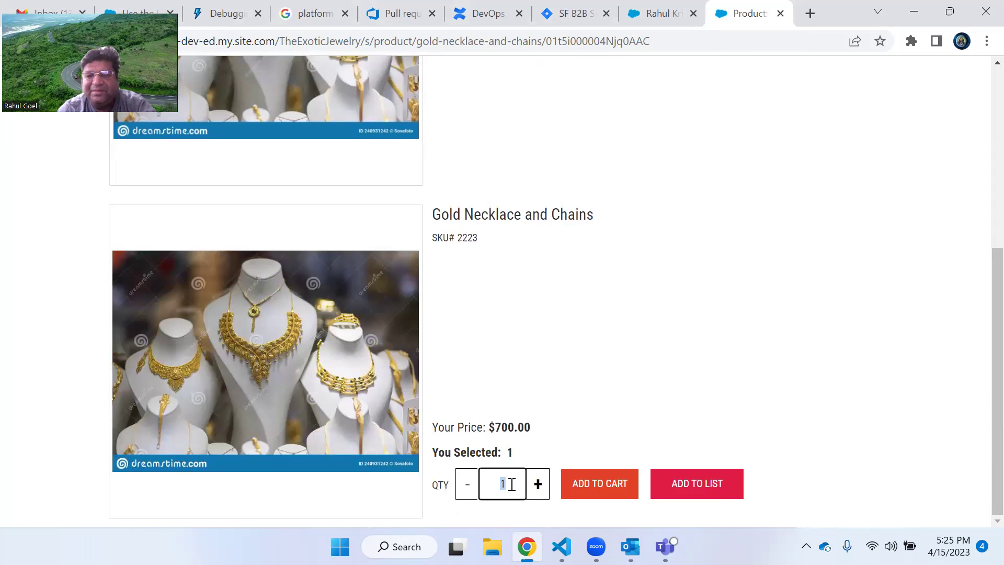
type("0")
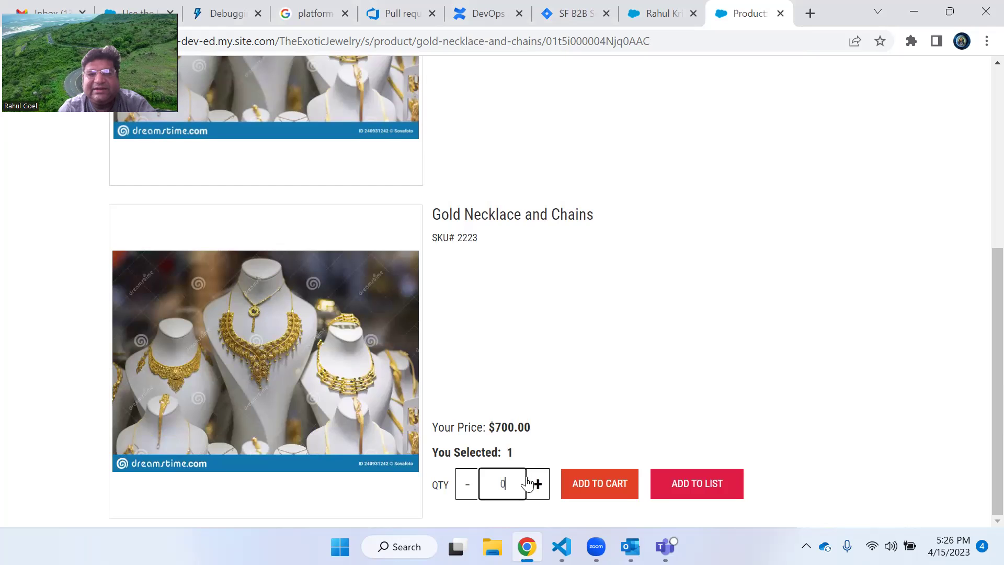
left_click(569, 401)
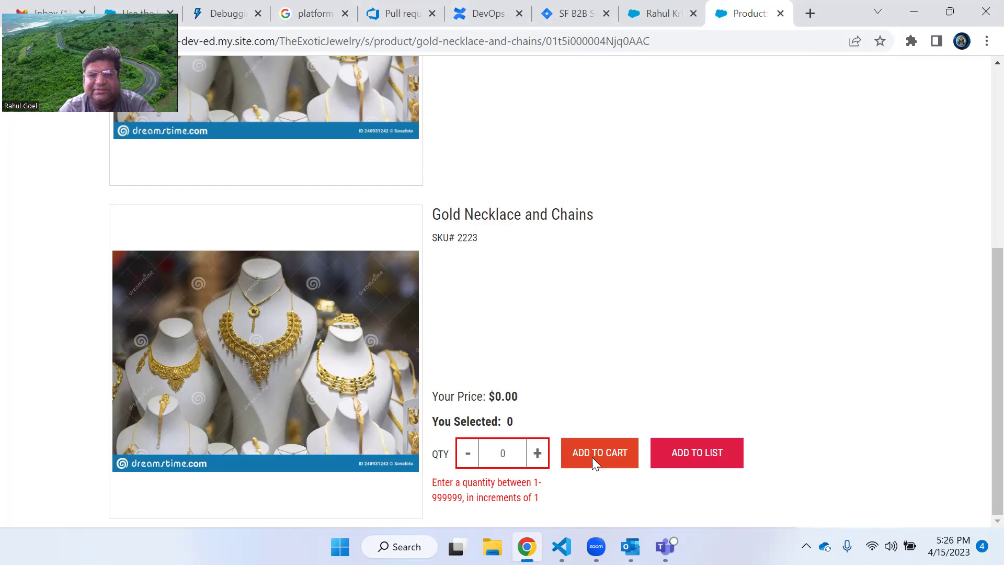
Set the custom necklace quantity to 5, updating the total price to $3,500.00
left_click(537, 454)
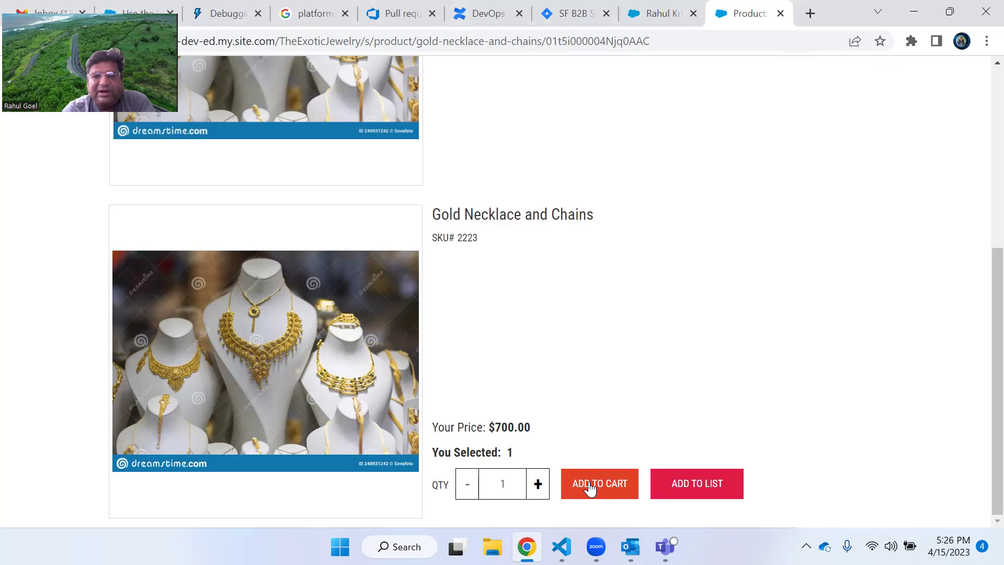
double_click(509, 485)
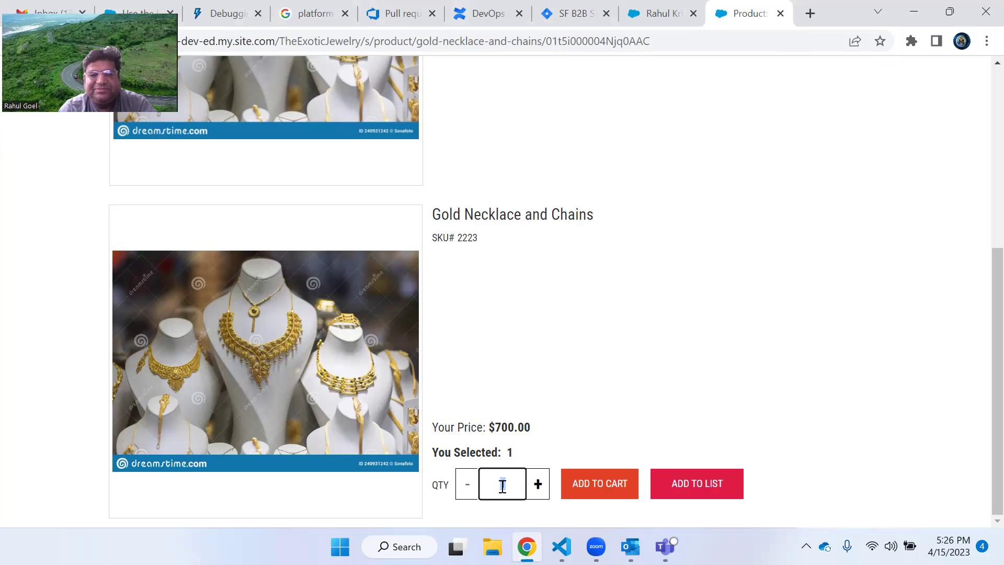
type("5")
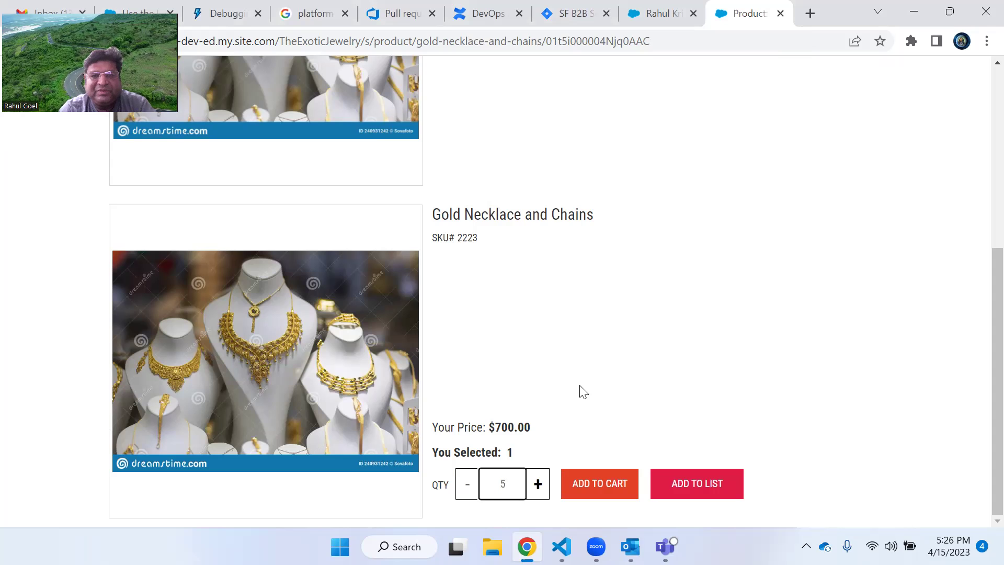
left_click(581, 392)
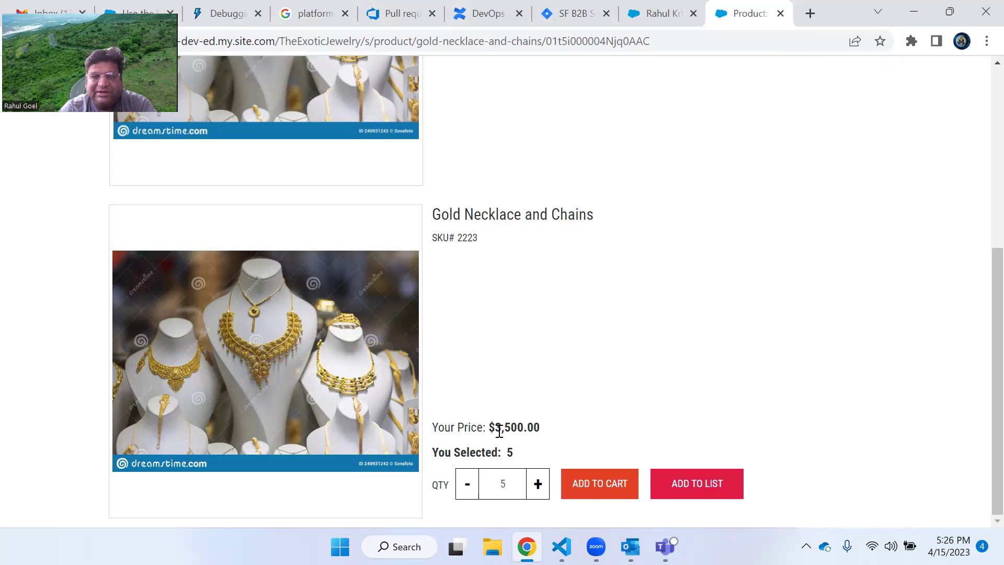
Add the 5 necklaces to the cart and review the $700.00 unit price there
left_click(599, 491)
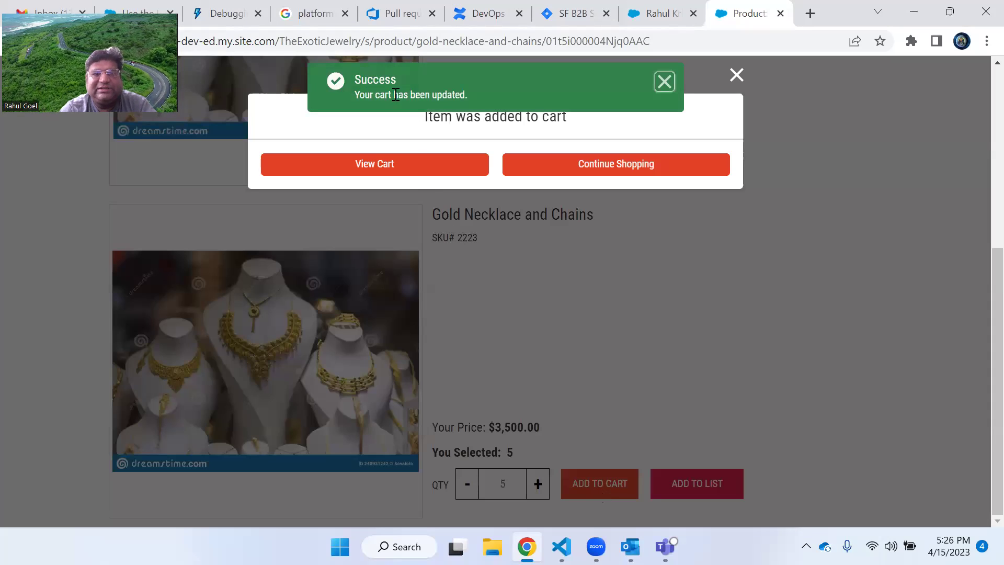
left_click(426, 172)
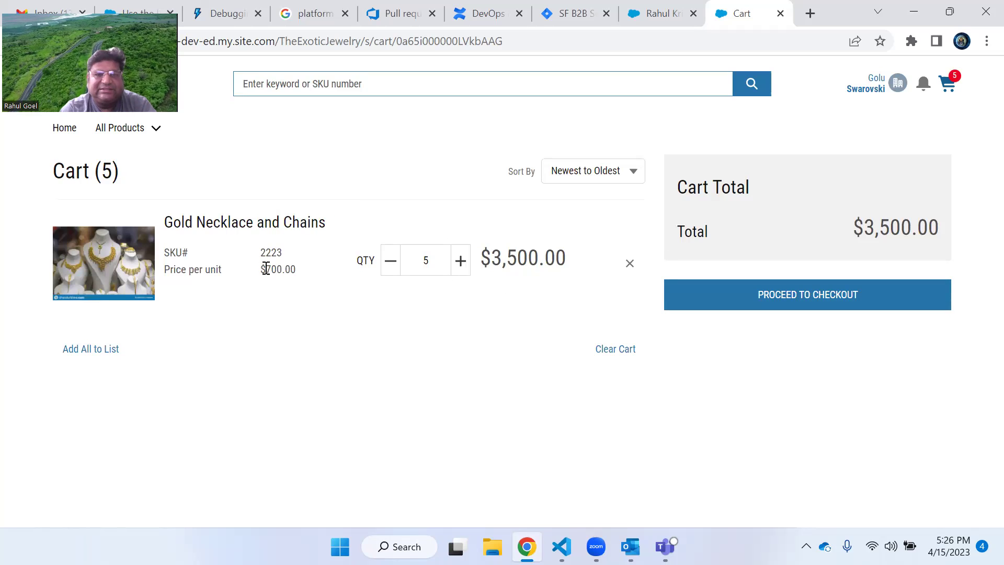
left_click_drag(266, 269, 294, 269)
left_click(335, 253)
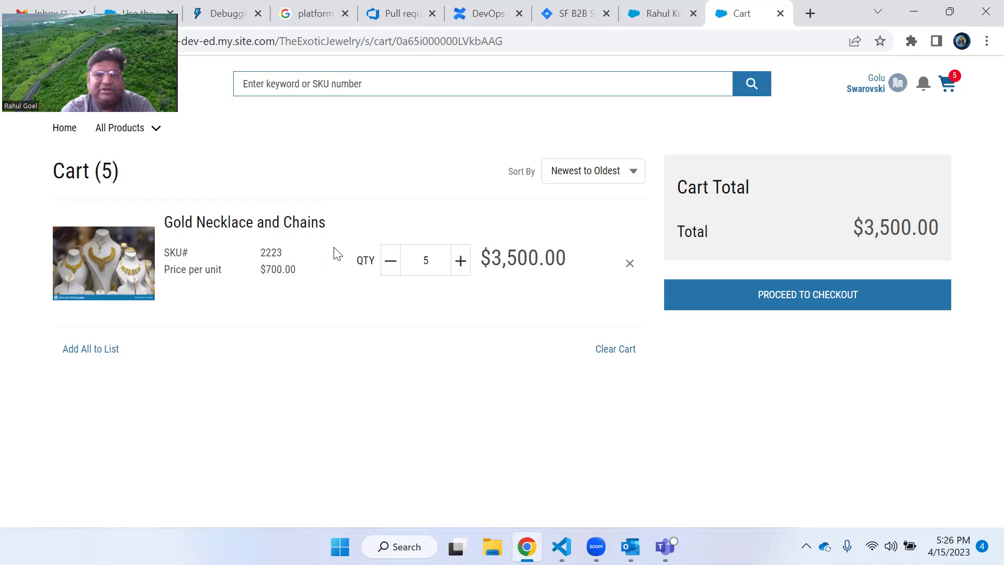
Reduce the cart quantity to 4, giving a $2,800.00 line total
left_click(391, 261)
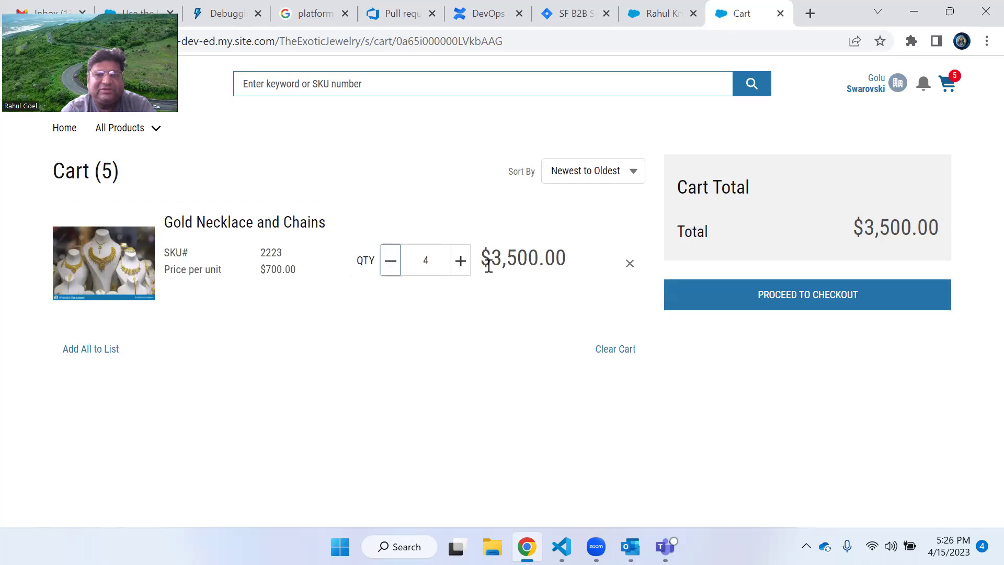
left_click_drag(492, 258, 527, 259)
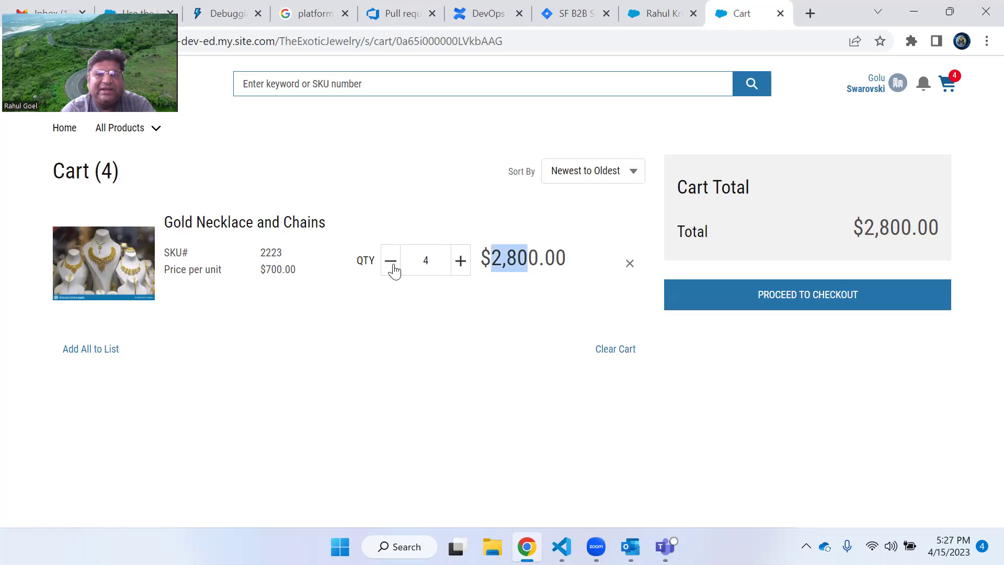
left_click(487, 230)
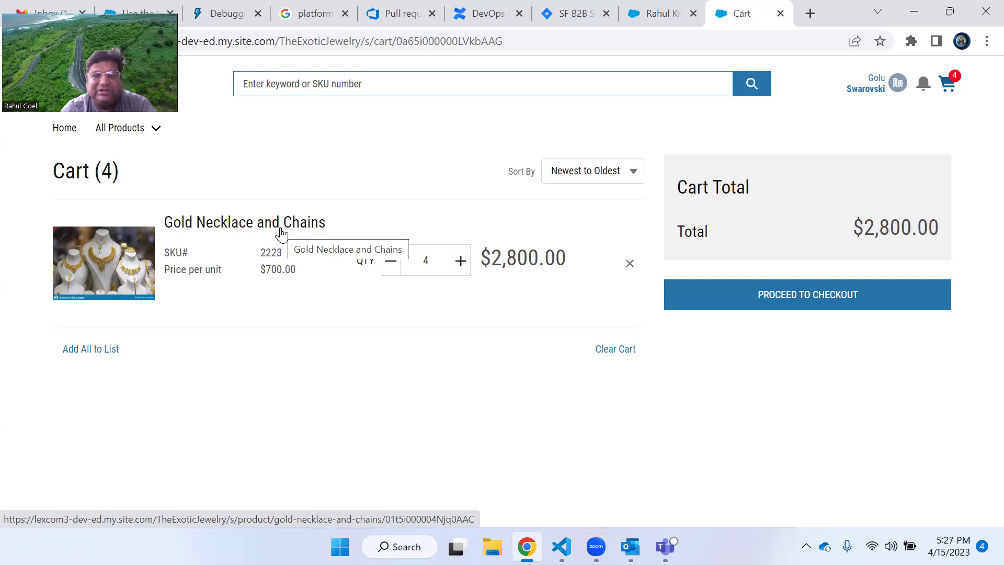
Empty the cart and return to the Necklace and Chains category with its $700, $800 and $900 items
left_click(640, 346)
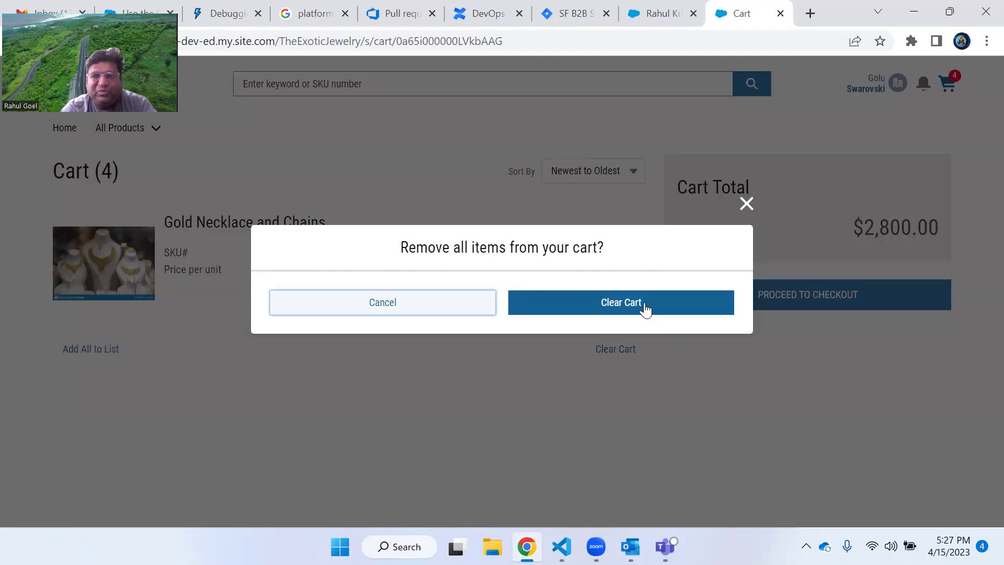
left_click(643, 307)
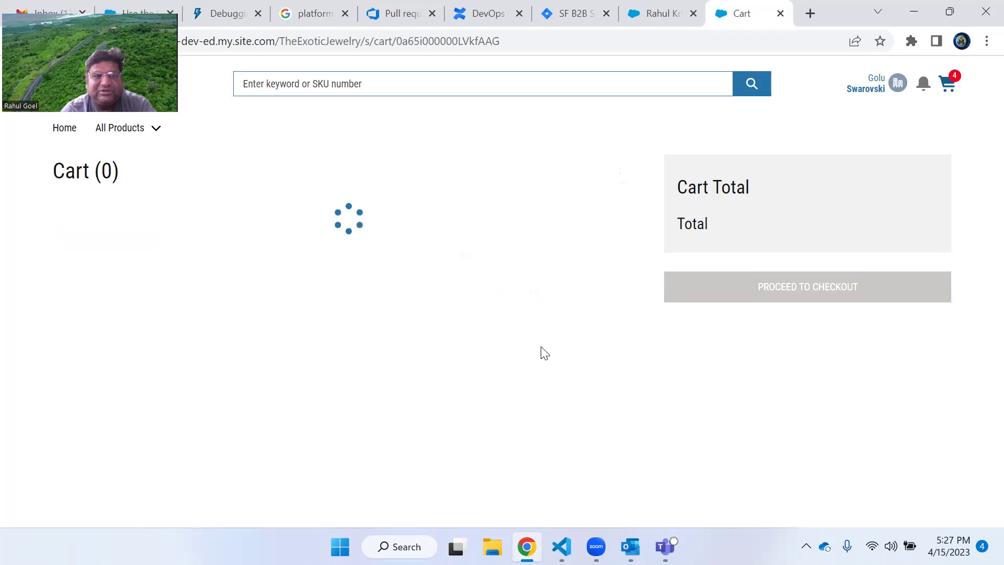
left_click(143, 134)
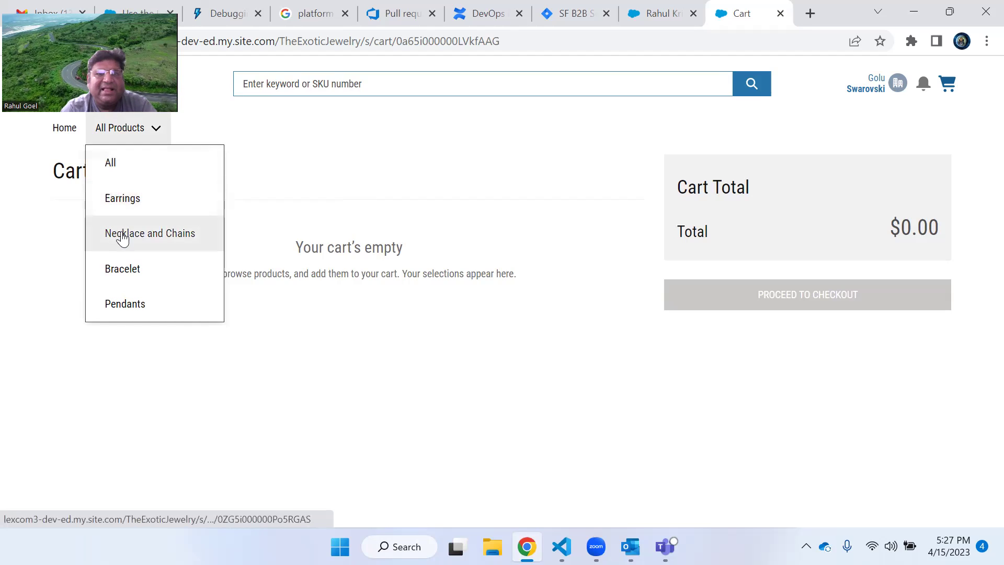
left_click(122, 237)
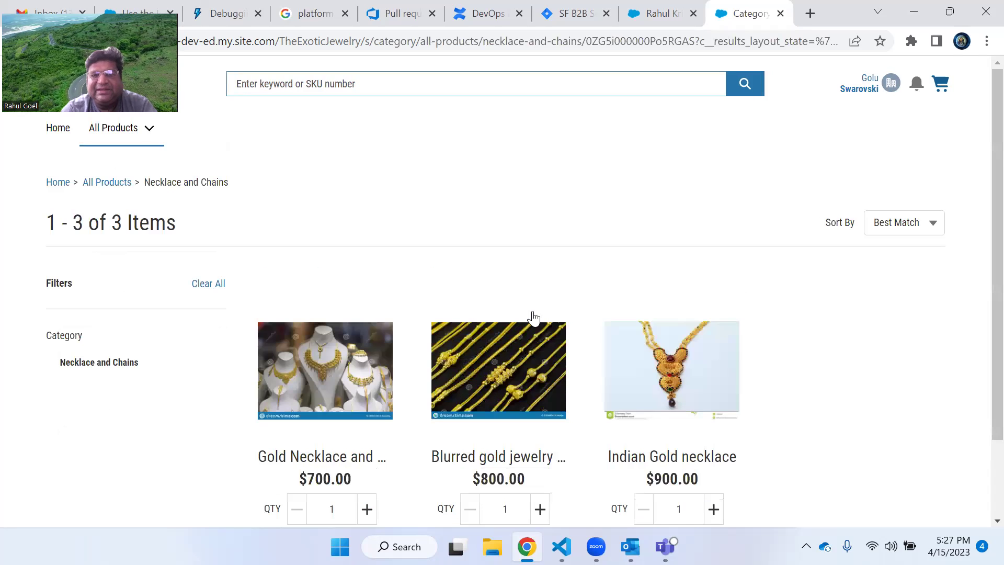
scroll(533, 317, "down", 1)
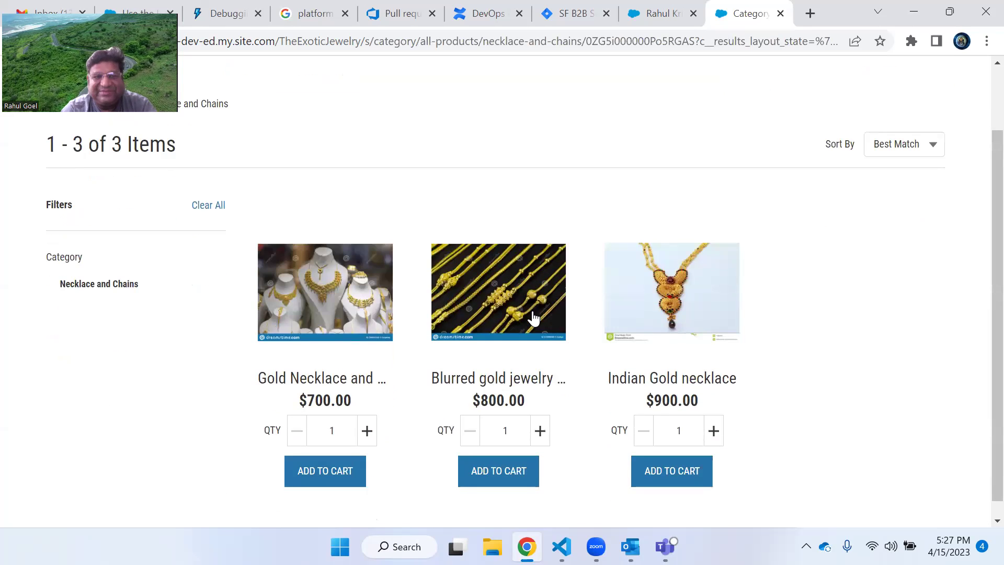
scroll(426, 299, "up", 1)
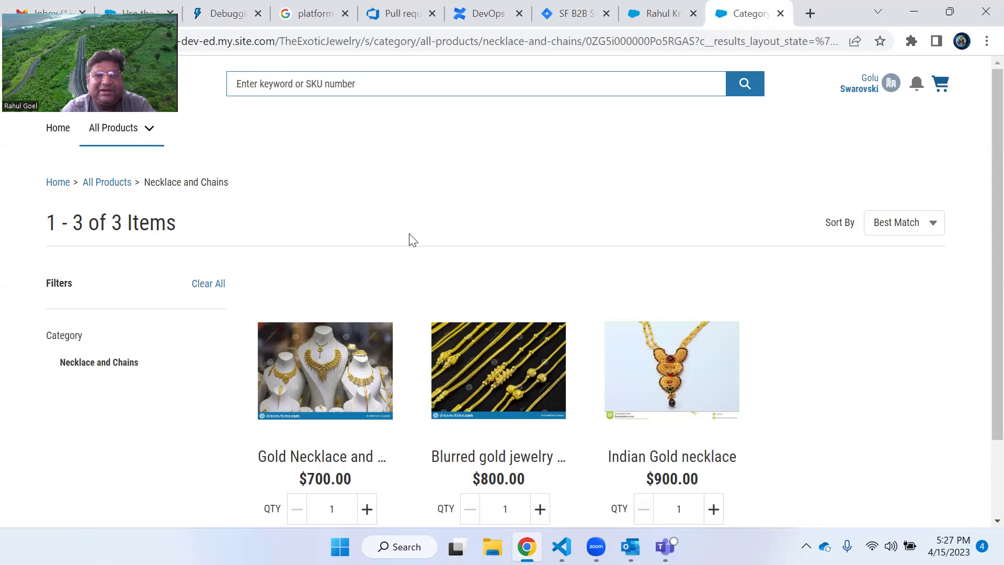
scroll(412, 241, "down", 1)
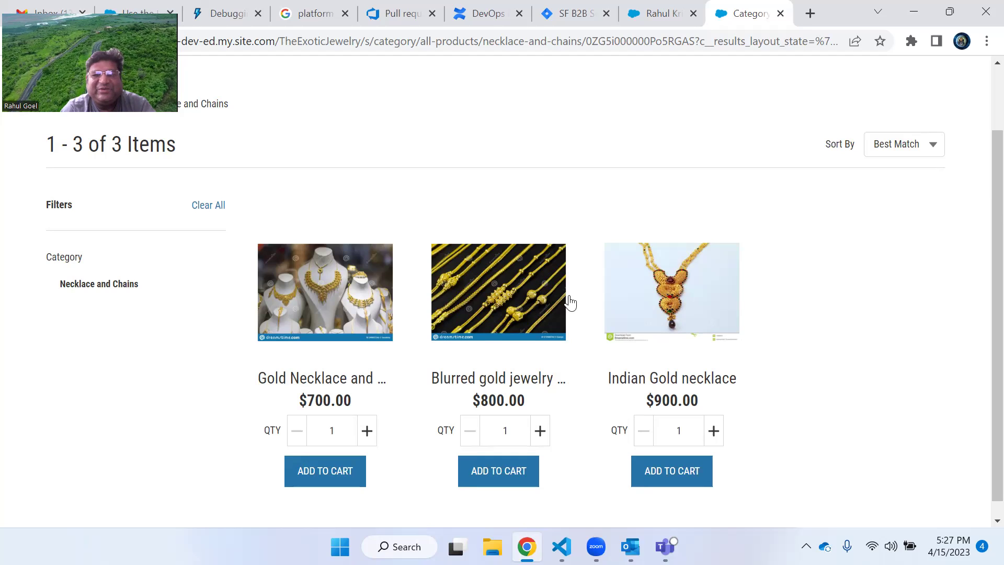
On the Indian Gold necklace page, raise quantity to 2 ($1,800.00), back to 1, then switch to VS Code
left_click(646, 297)
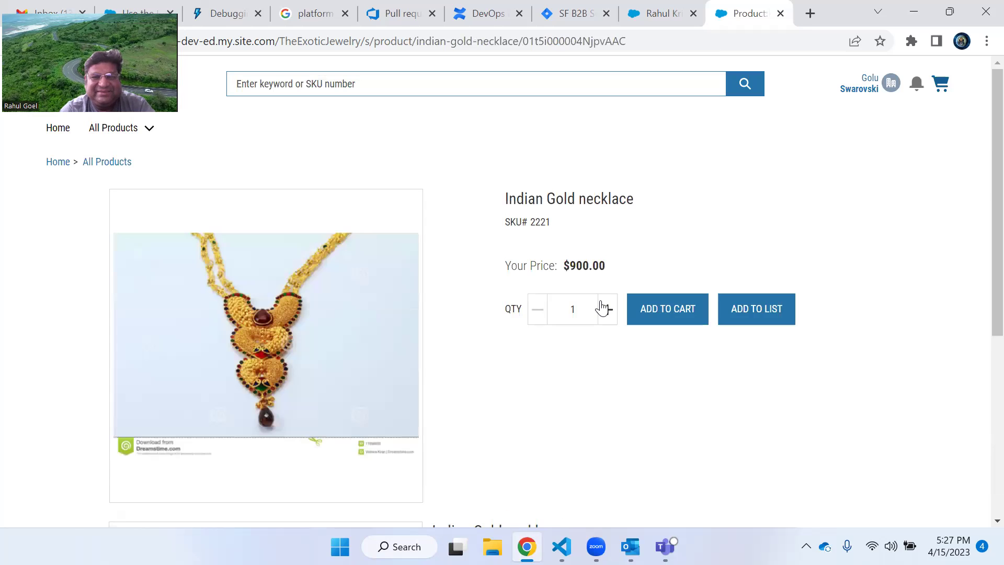
scroll(559, 303, "down", 1)
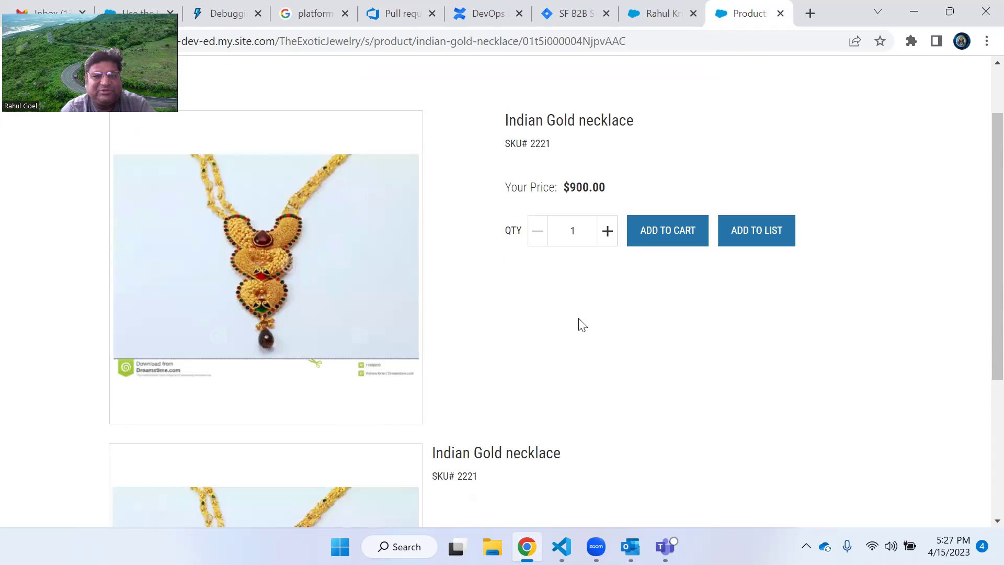
scroll(580, 325, "down", 1)
scroll(581, 324, "down", 3)
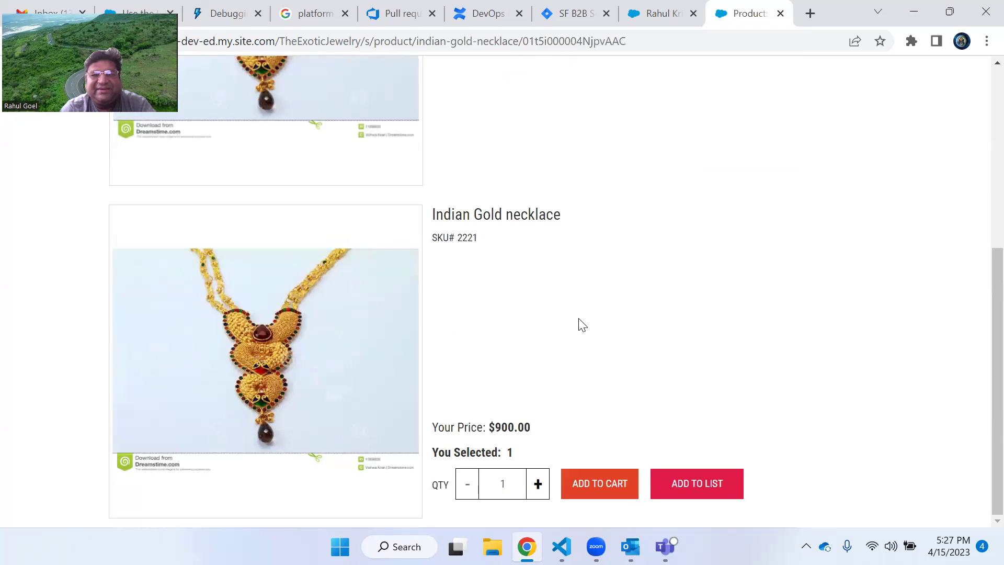
left_click(537, 483)
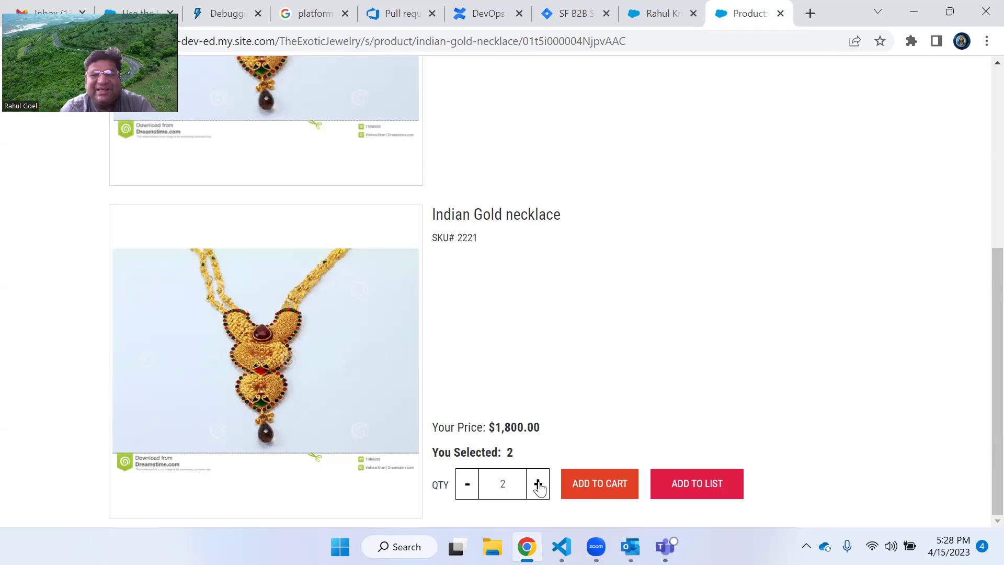
left_click(468, 488)
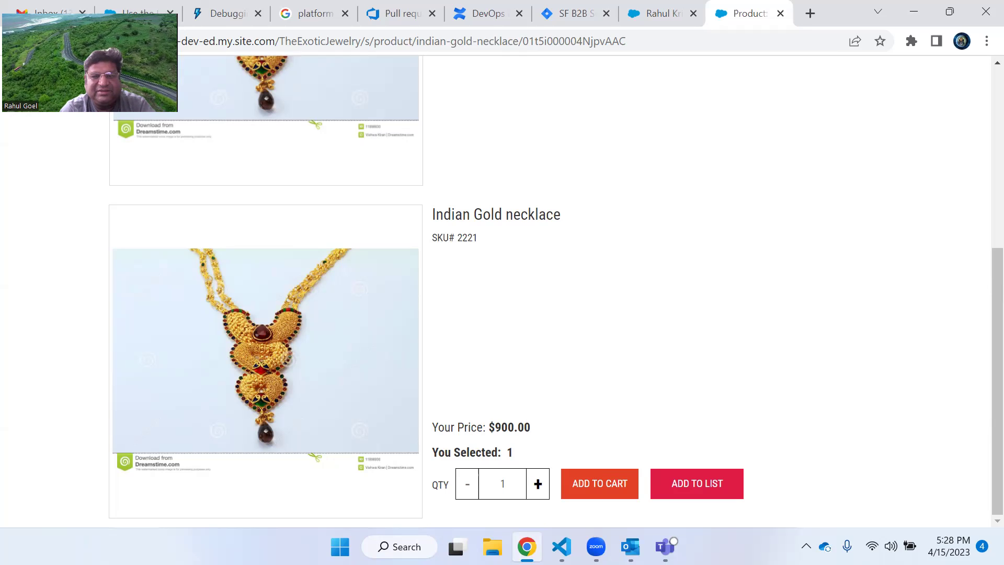
key("alt+Tab")
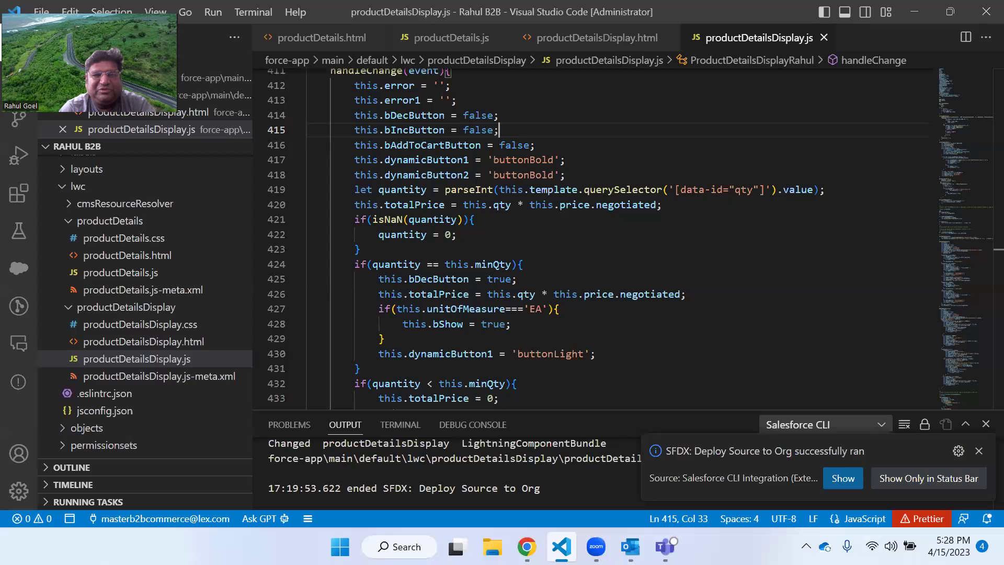
Close the deploy output and review the productDetails.html template and productDetails.js code
left_click(984, 426)
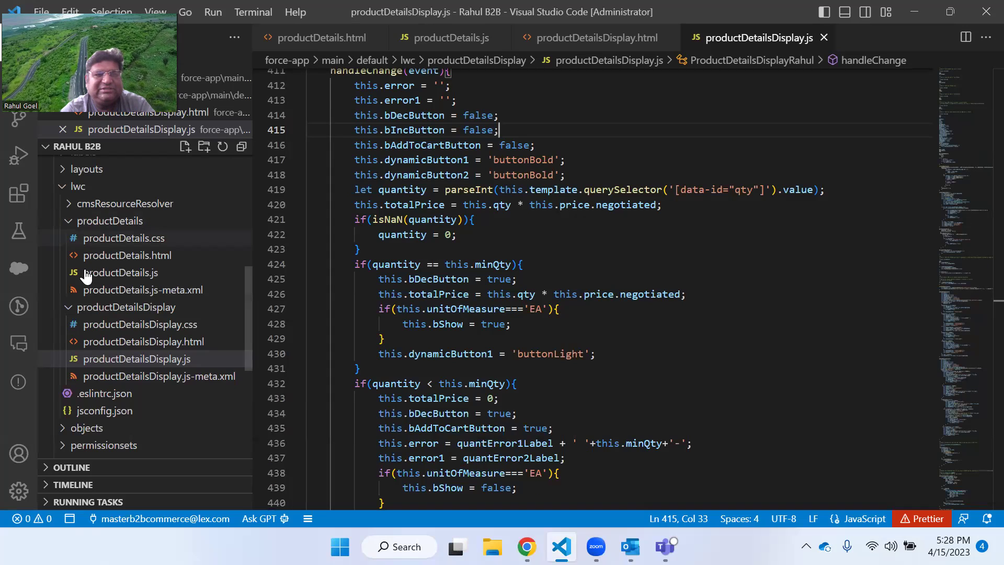
left_click(340, 38)
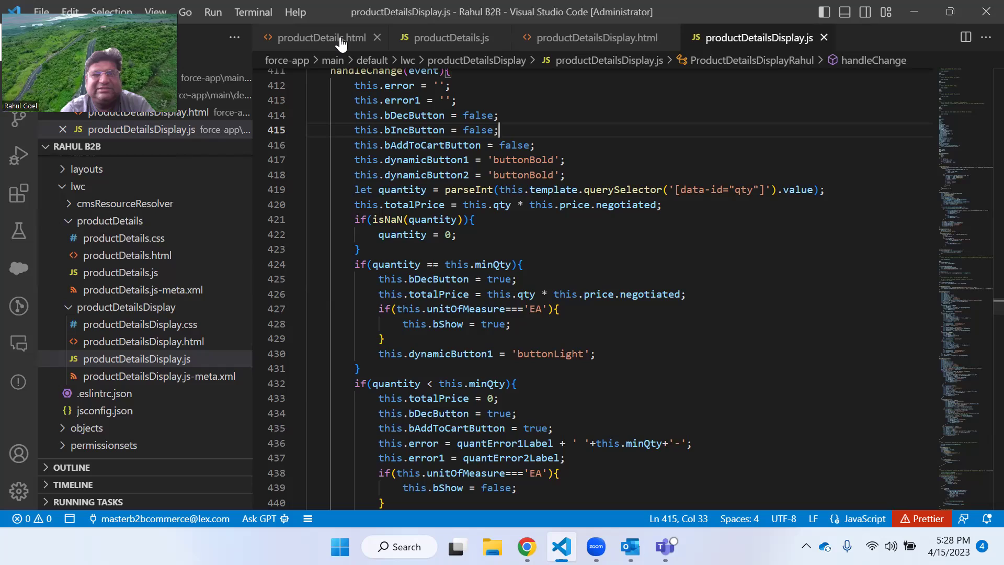
scroll(549, 234, "down", 5)
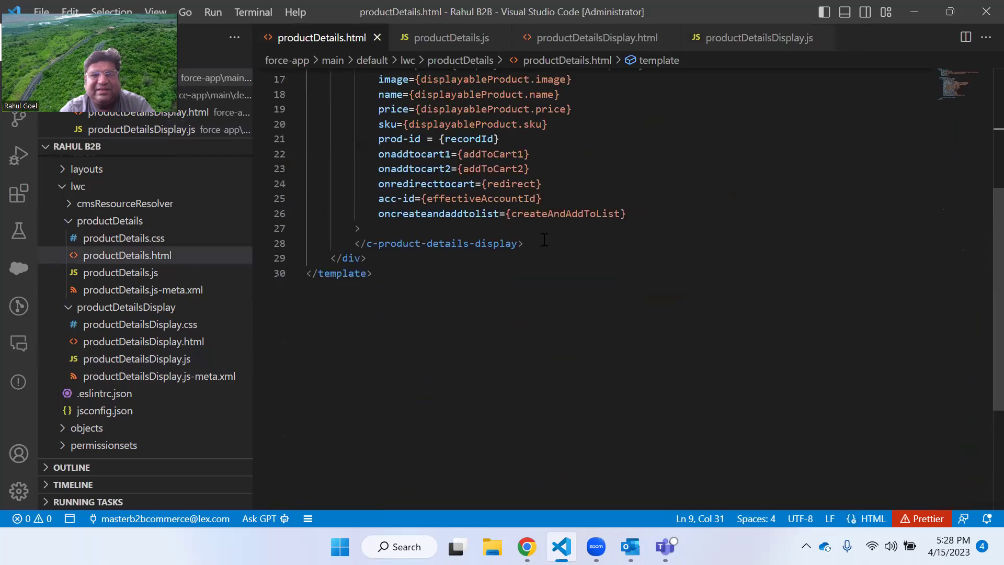
scroll(548, 235, "up", 5)
left_click(452, 38)
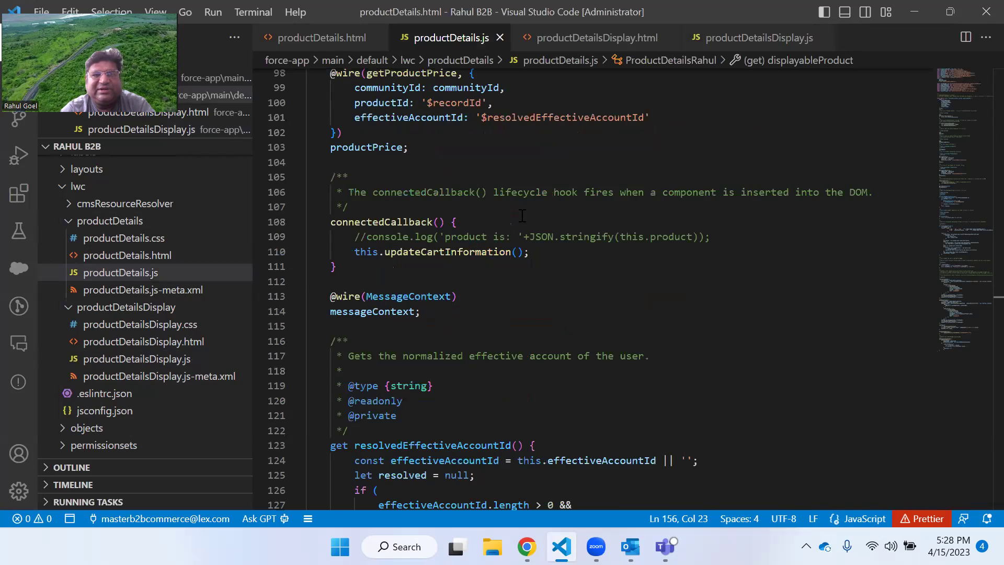
scroll(980, 181, "up", 10)
scroll(980, 181, "up", 2)
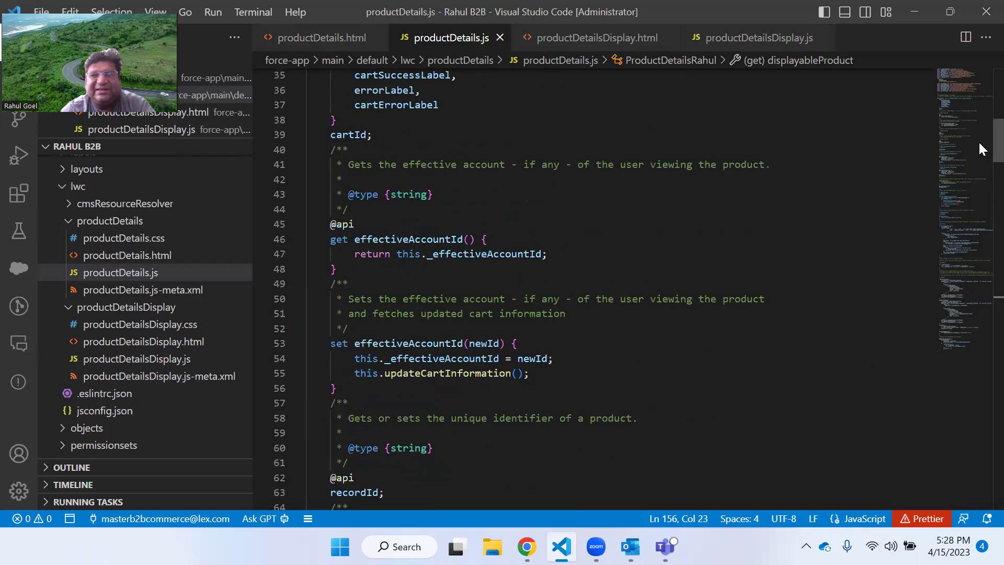
scroll(980, 230, "down", 20)
scroll(635, 130, "down", 3)
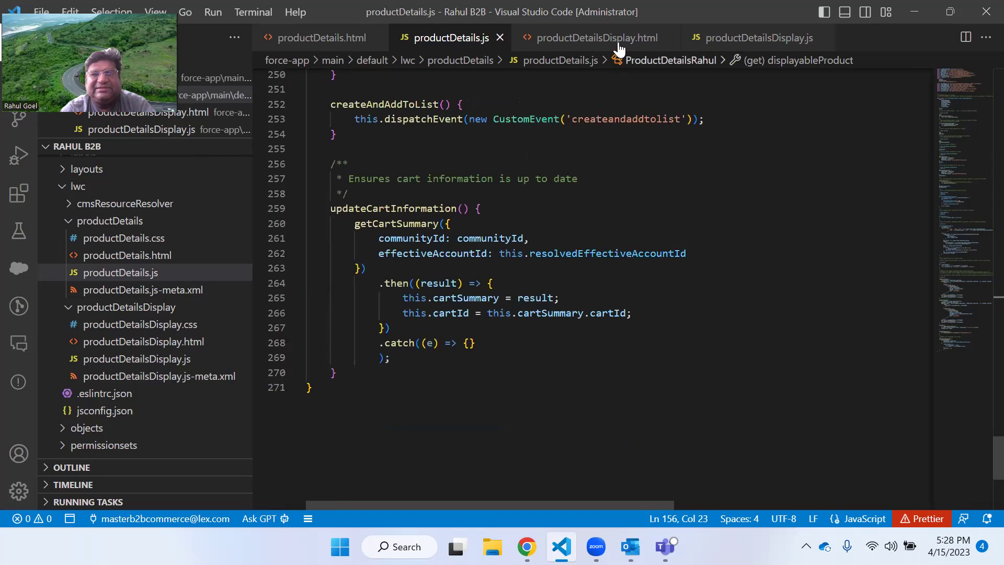
Highlight the c-product-details-display child tag inside the productDetails.html template
left_click(614, 39)
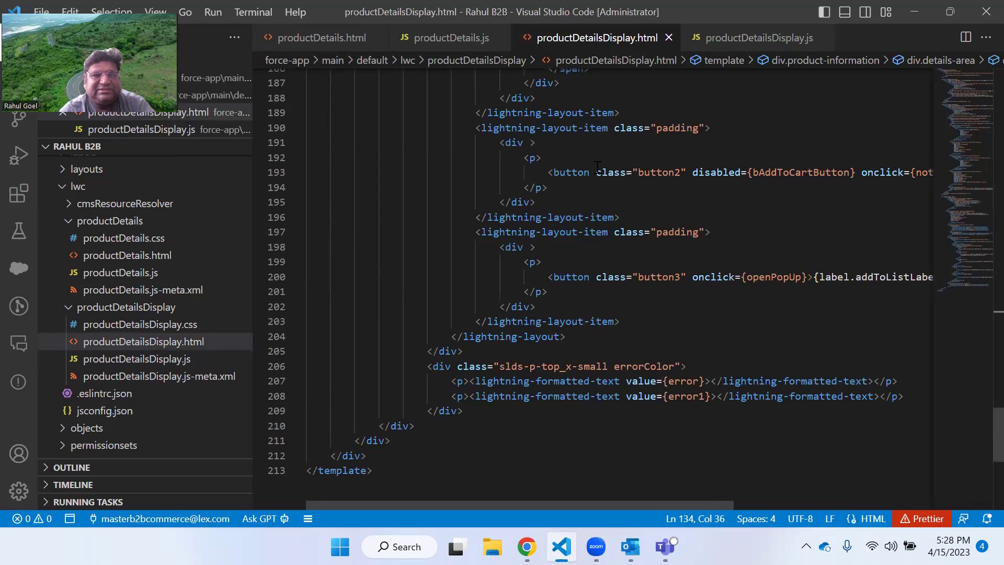
key("ctrl+Tab")
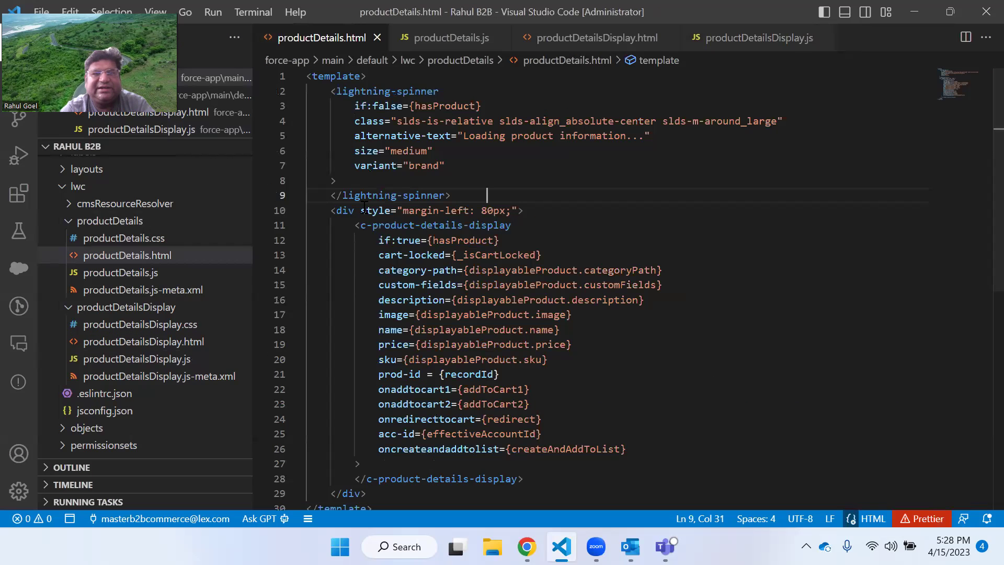
left_click_drag(360, 225, 511, 225)
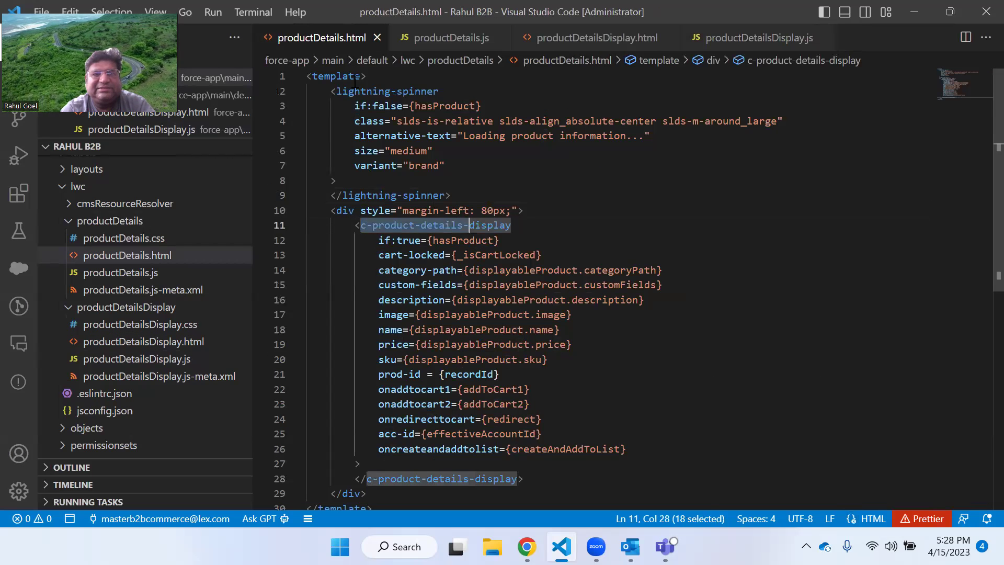
left_click(555, 183)
Scroll through the productDetailsDisplay.html template markup
left_click(599, 38)
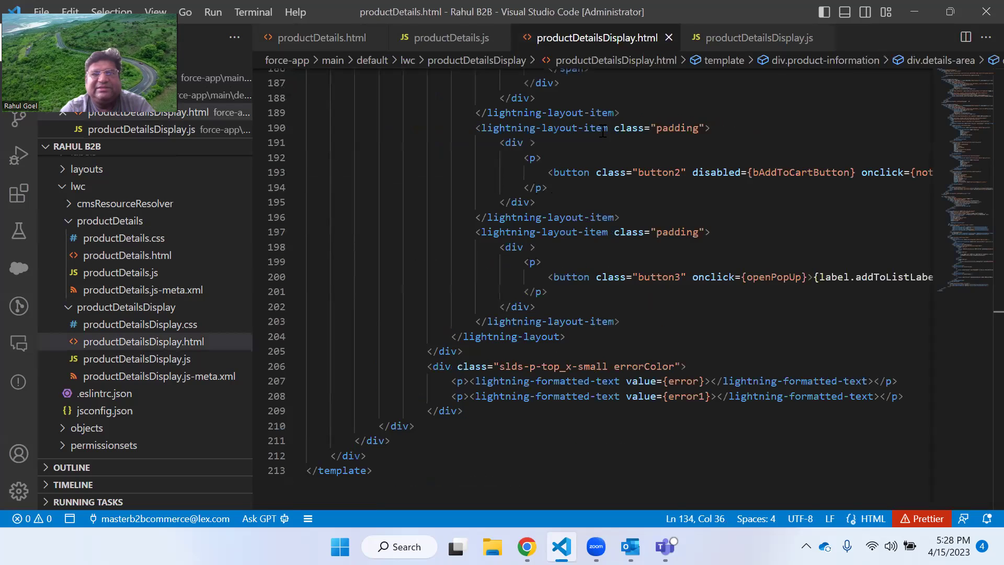
scroll(978, 340, "up", 1)
scroll(977, 340, "up", 20)
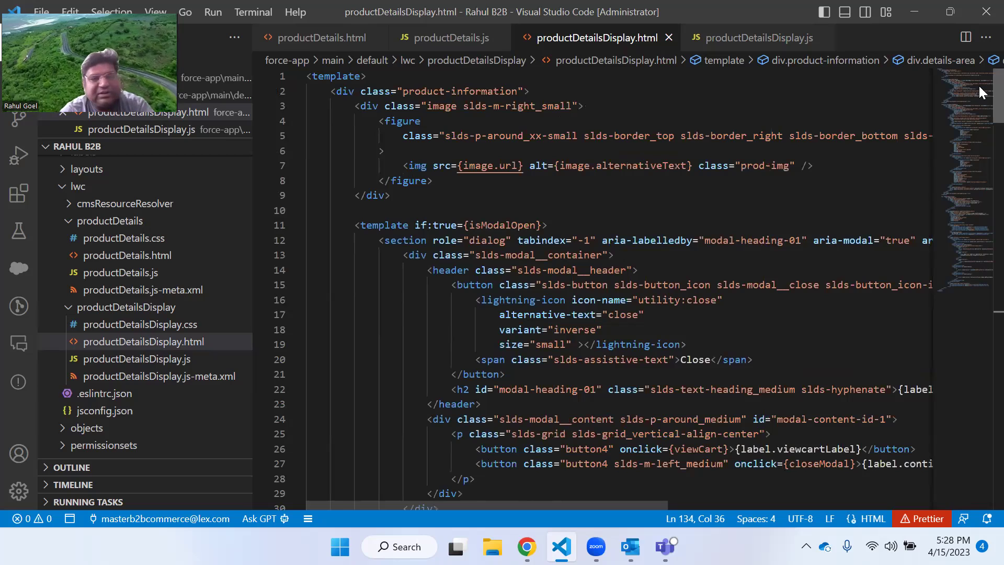
scroll(977, 243, "down", 20)
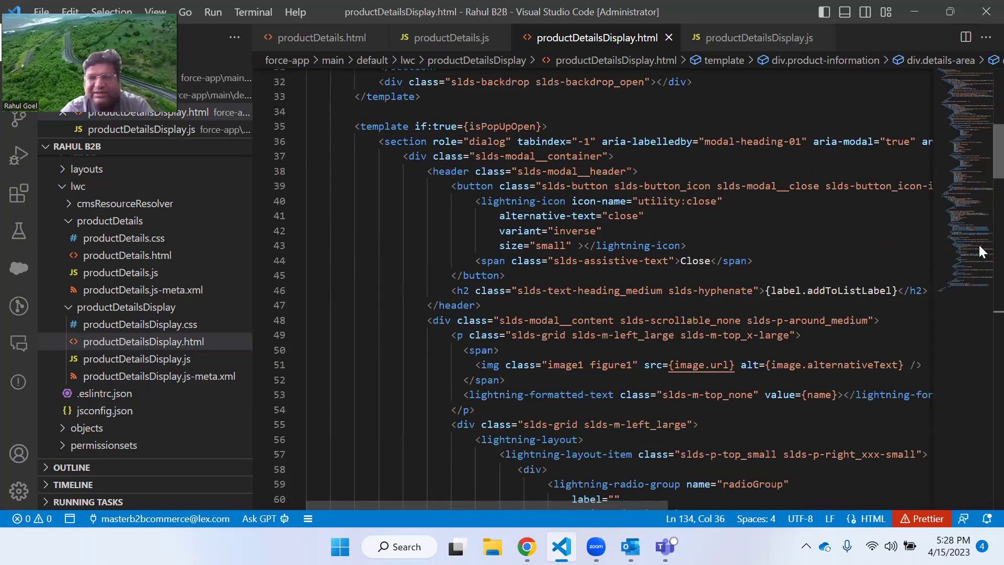
scroll(978, 293, "down", 8)
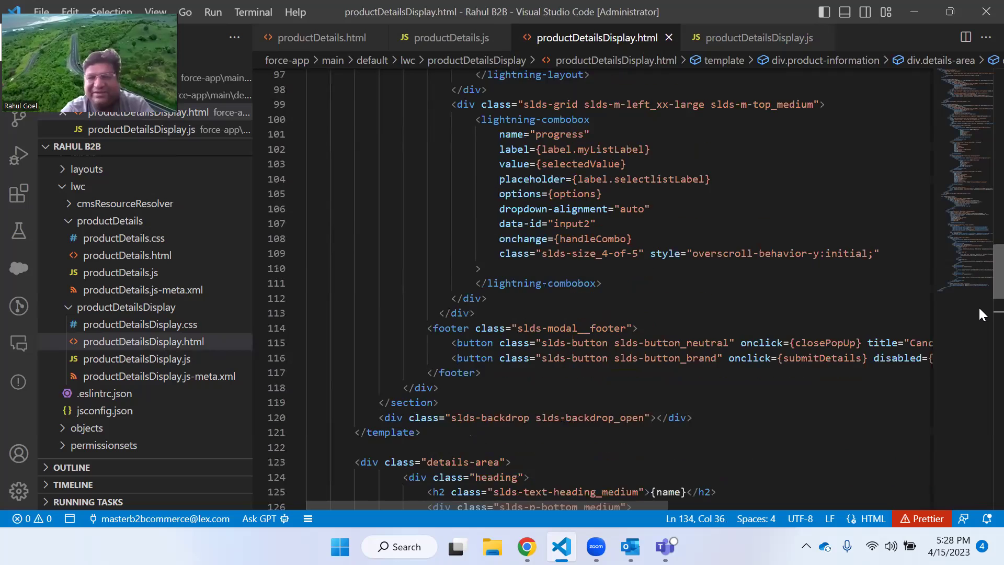
scroll(979, 157, "up", 20)
scroll(977, 73, "up", 14)
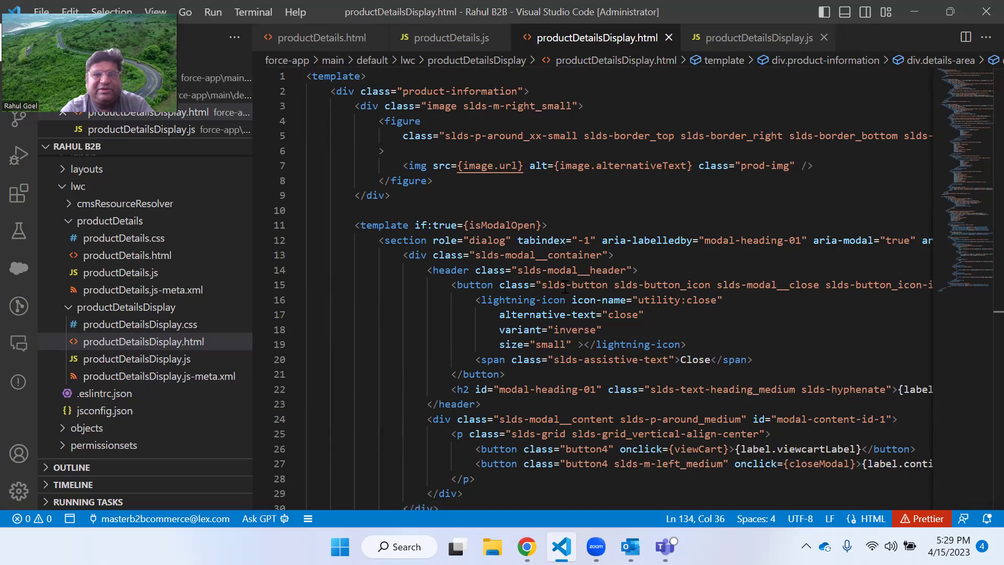
Walk through productDetailsDisplay.js, from the handleChange price logic to the label imports
left_click(735, 41)
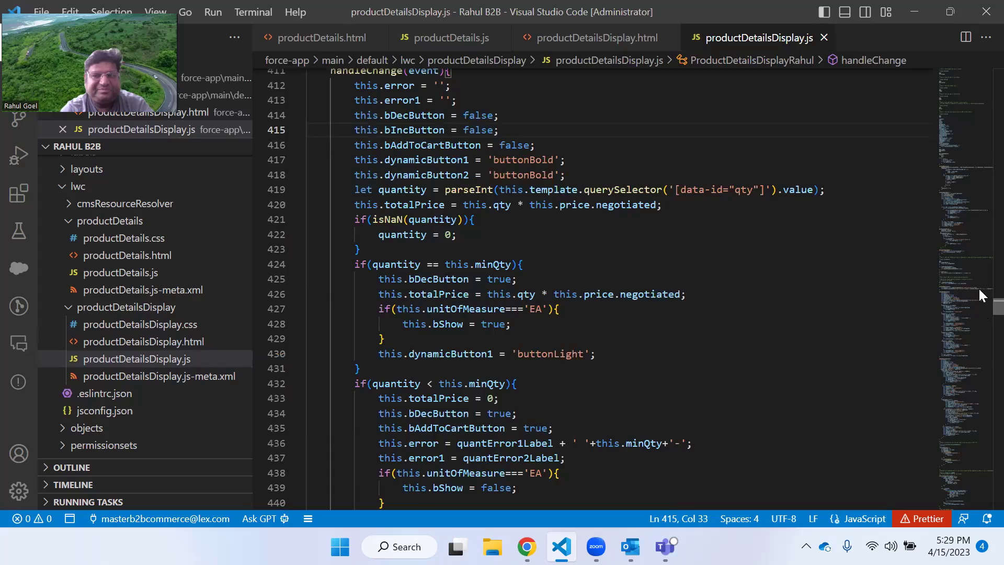
left_click(979, 124)
scroll(977, 74, "up", 4)
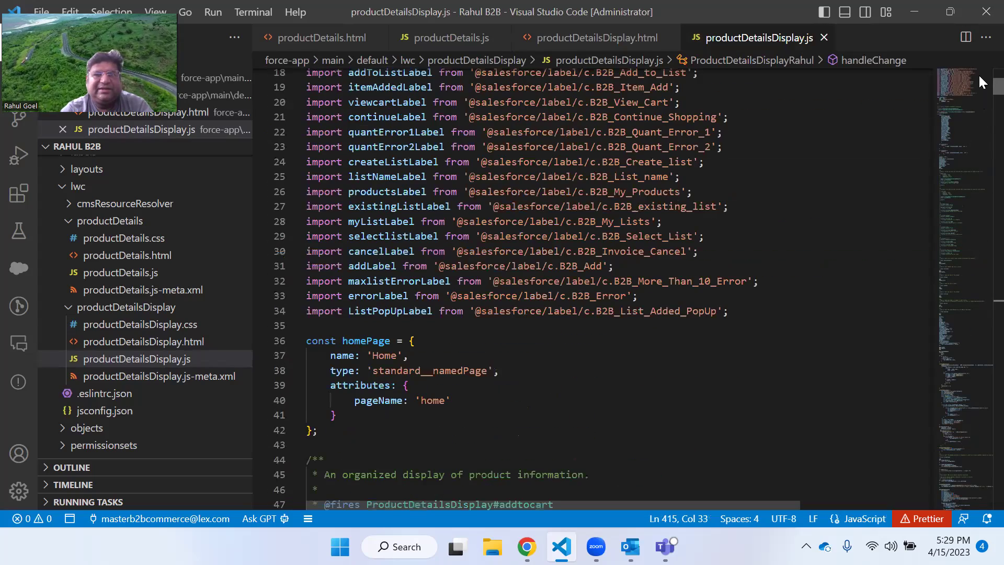
scroll(977, 68, "up", 6)
left_click_drag(978, 204, 981, 439)
scroll(978, 449, "down", 10)
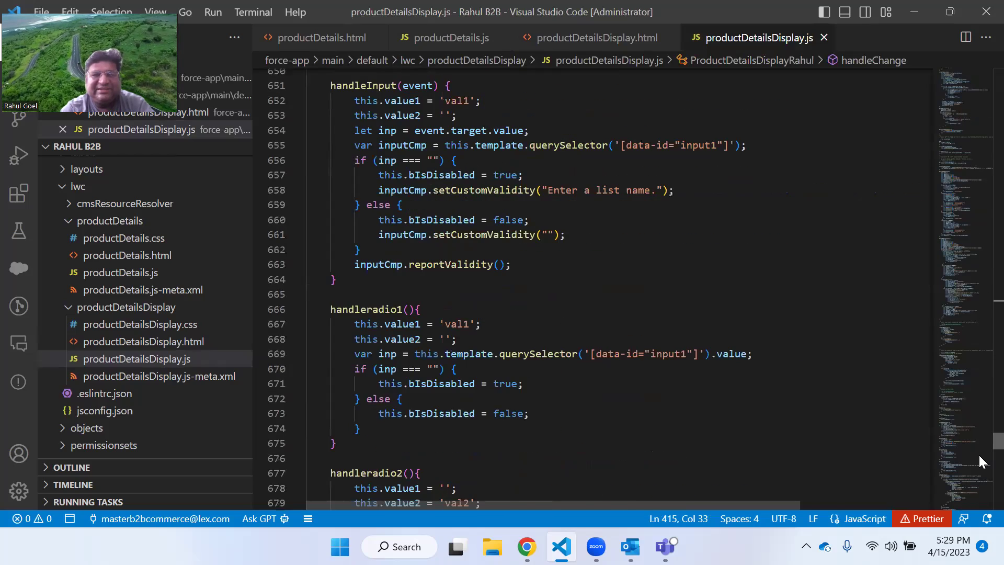
left_click(977, 89)
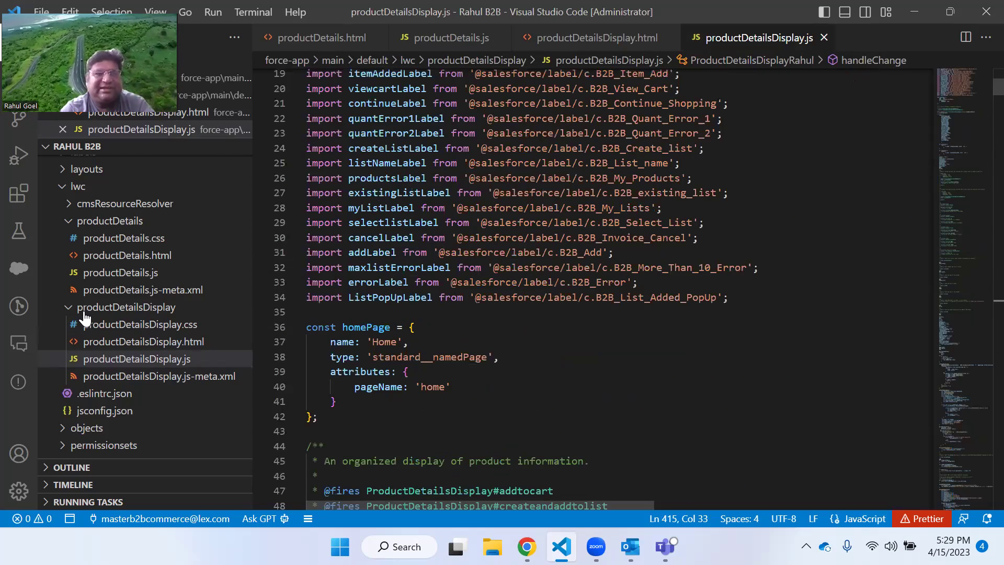
scroll(86, 318, "up", 6)
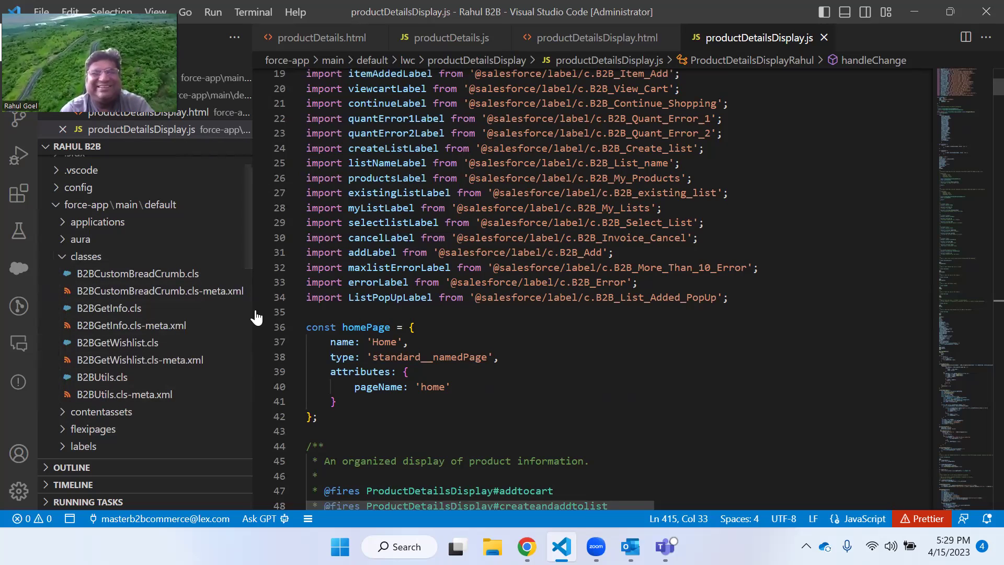
Minimise VS Code and bring the Indian Gold necklace page ($900.00, quantity 1) back to front
left_click(913, 12)
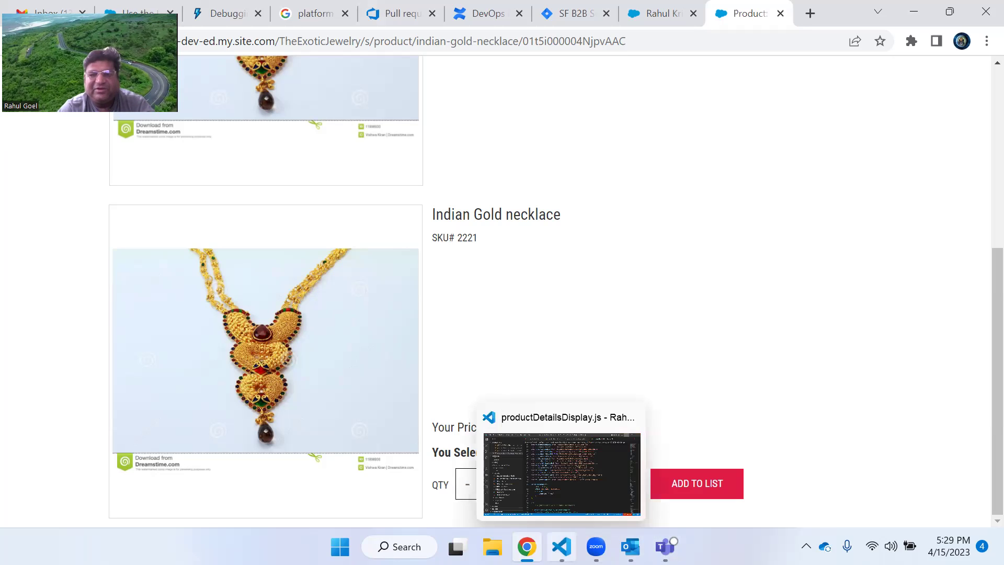
mouse_move(596, 546)
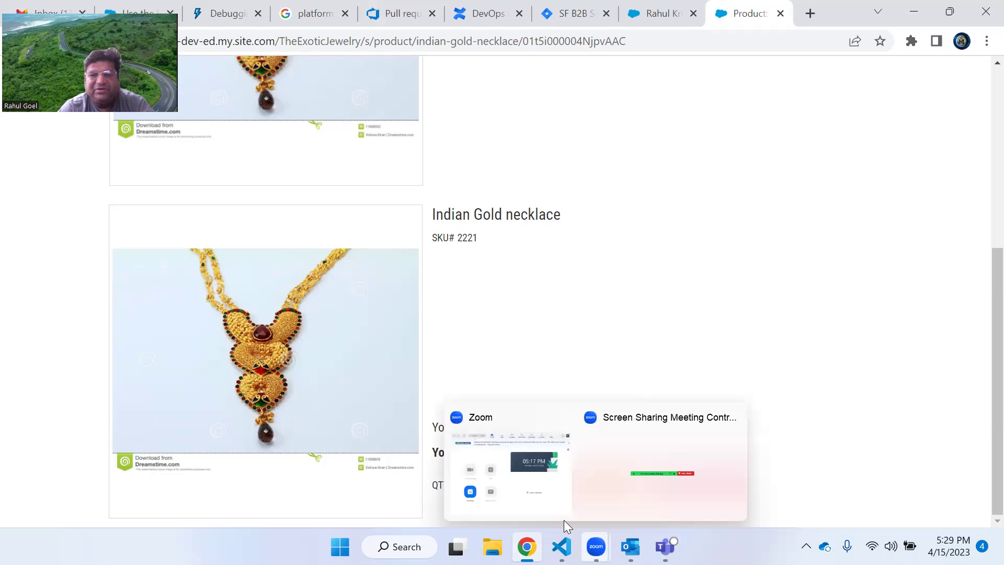
left_click(662, 462)
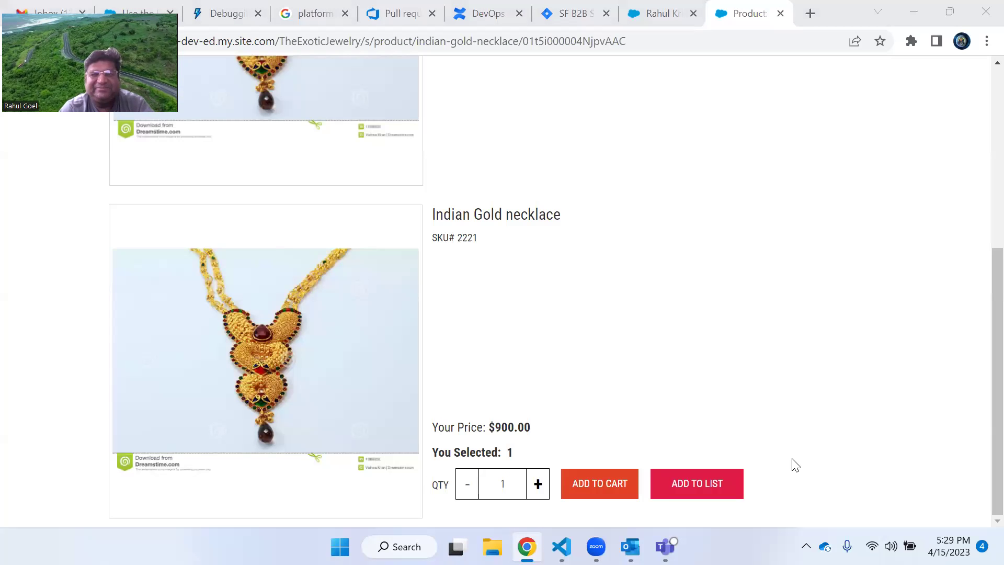